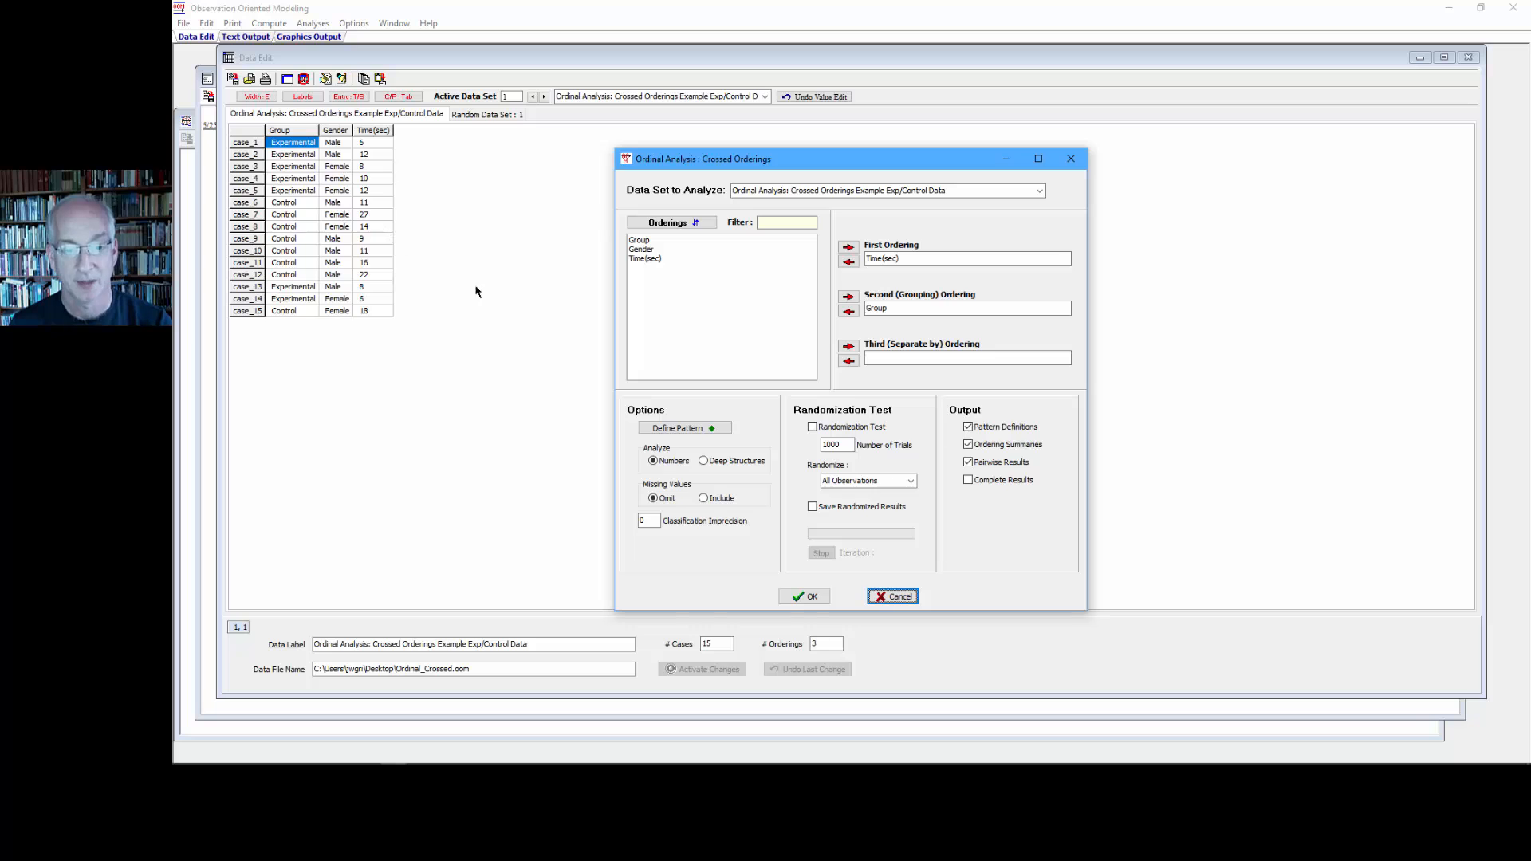
- Check the defined ordinal pattern, run the Crossed Orderings analysis of Time(sec) by Group, and highlight the three classification result lines
{"action": "left_click", "coordinate": [670, 428]}
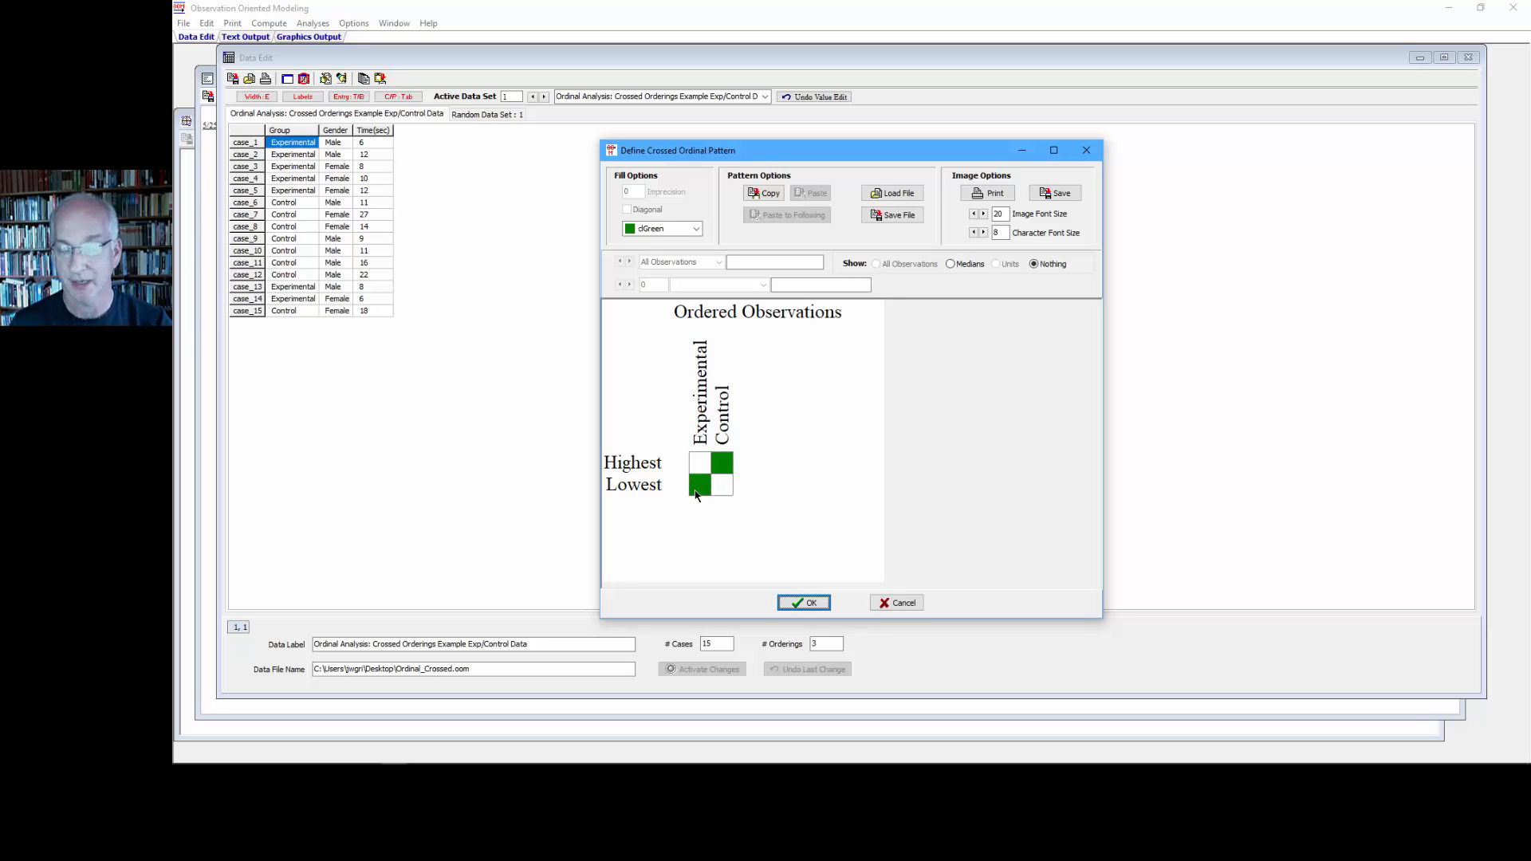
{"action": "left_click", "coordinate": [799, 603]}
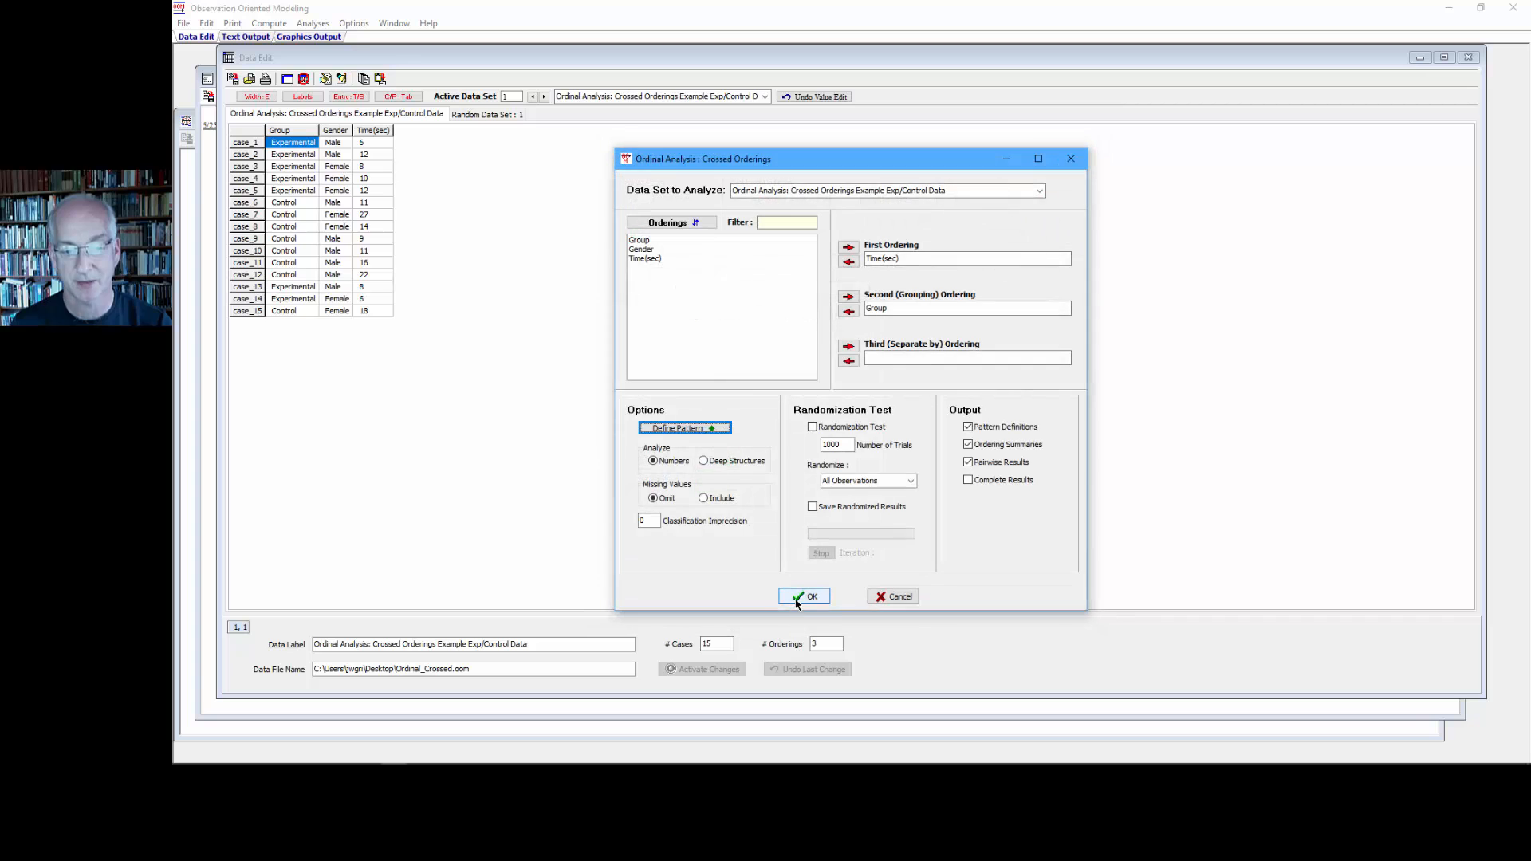
{"action": "left_click", "coordinate": [802, 597]}
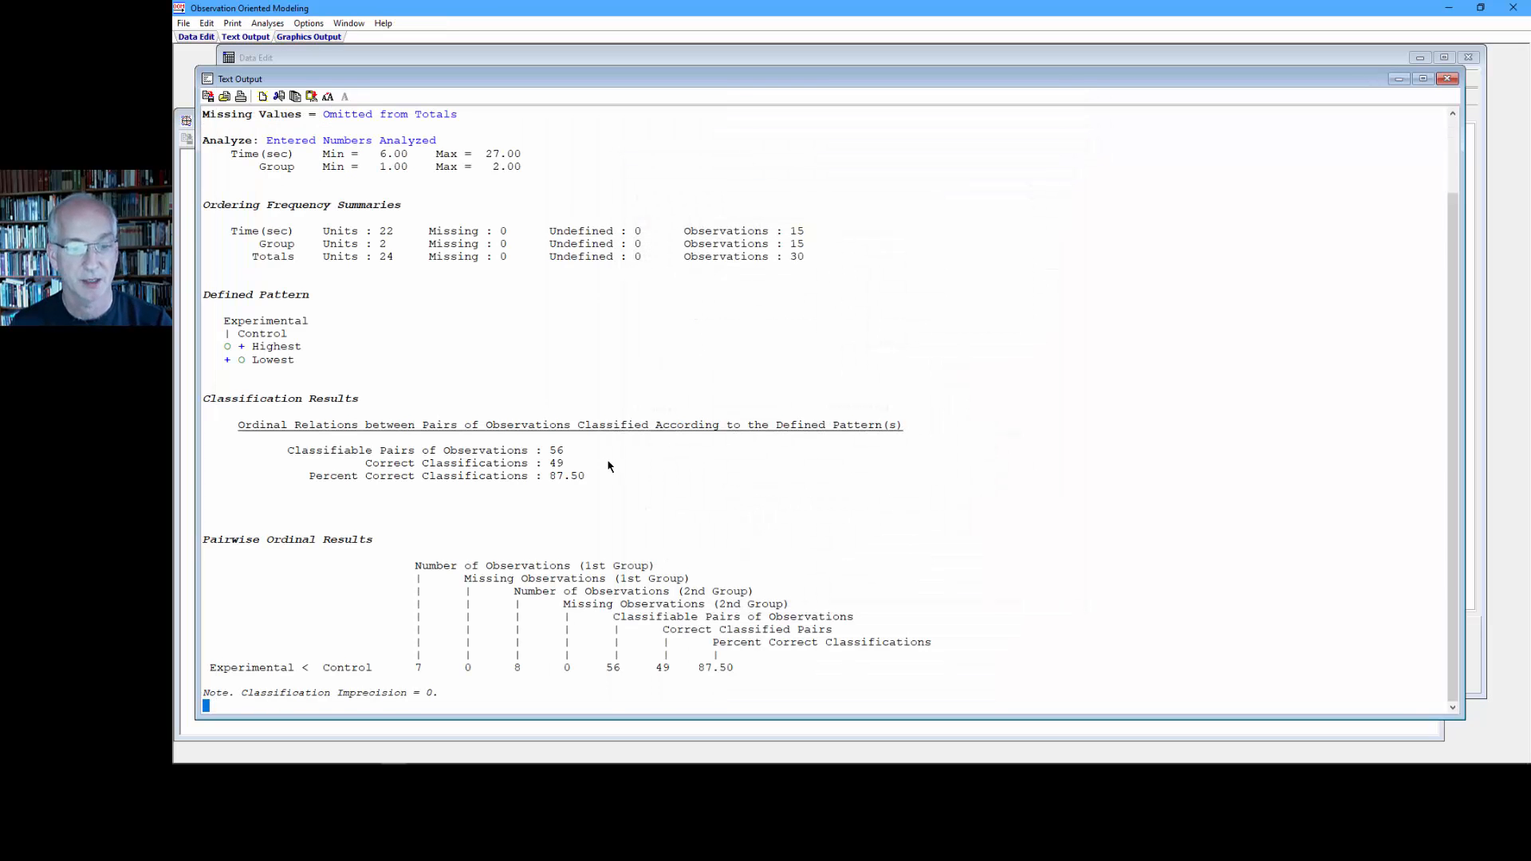
{"action": "left_click_drag", "start_coordinate": [565, 451], "coordinate": [288, 450]}
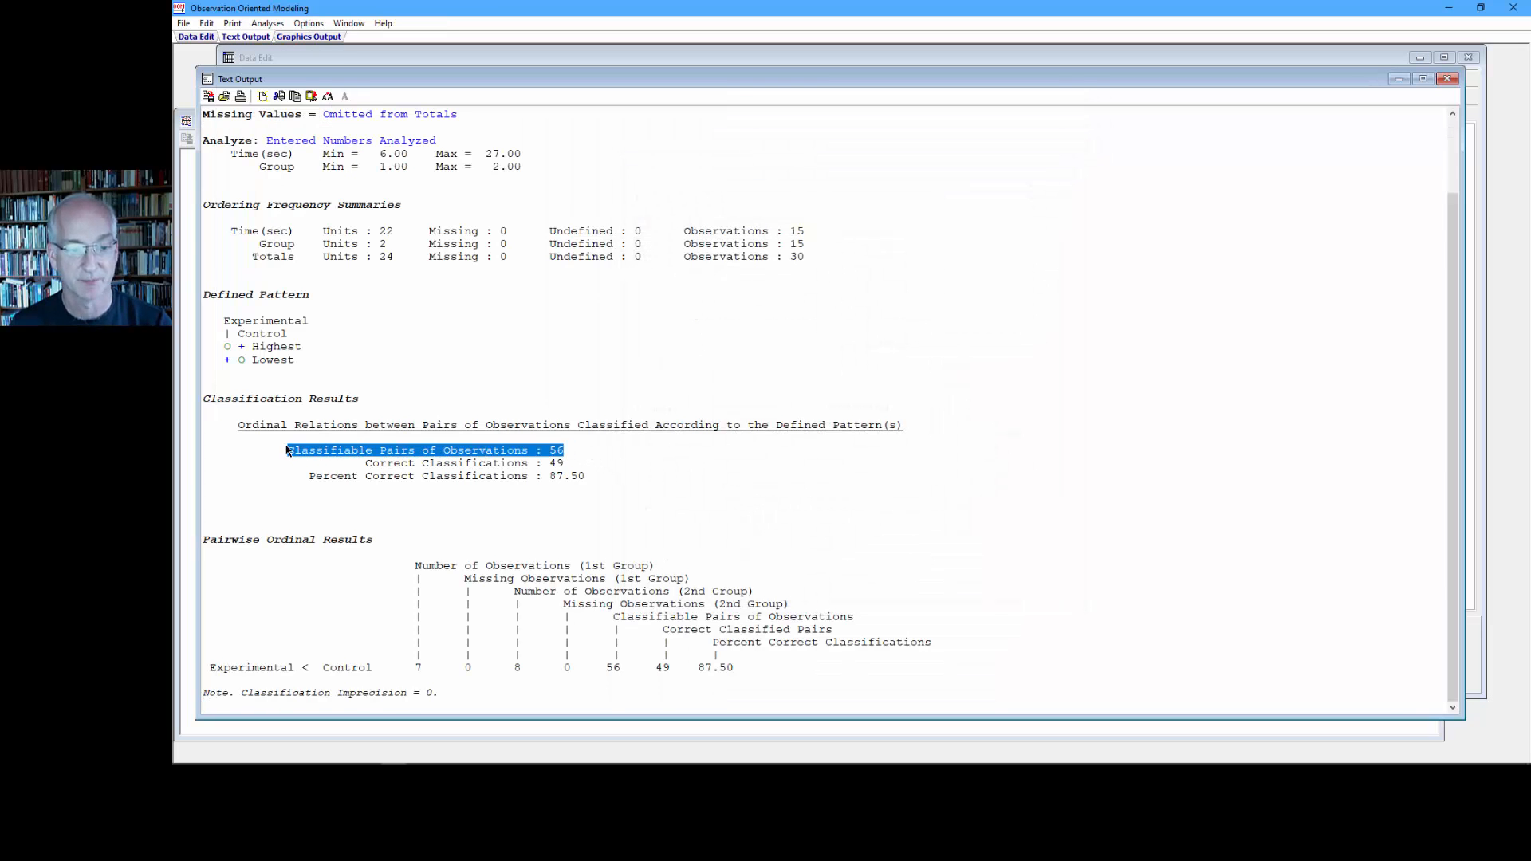
{"action": "left_click", "coordinate": [571, 463]}
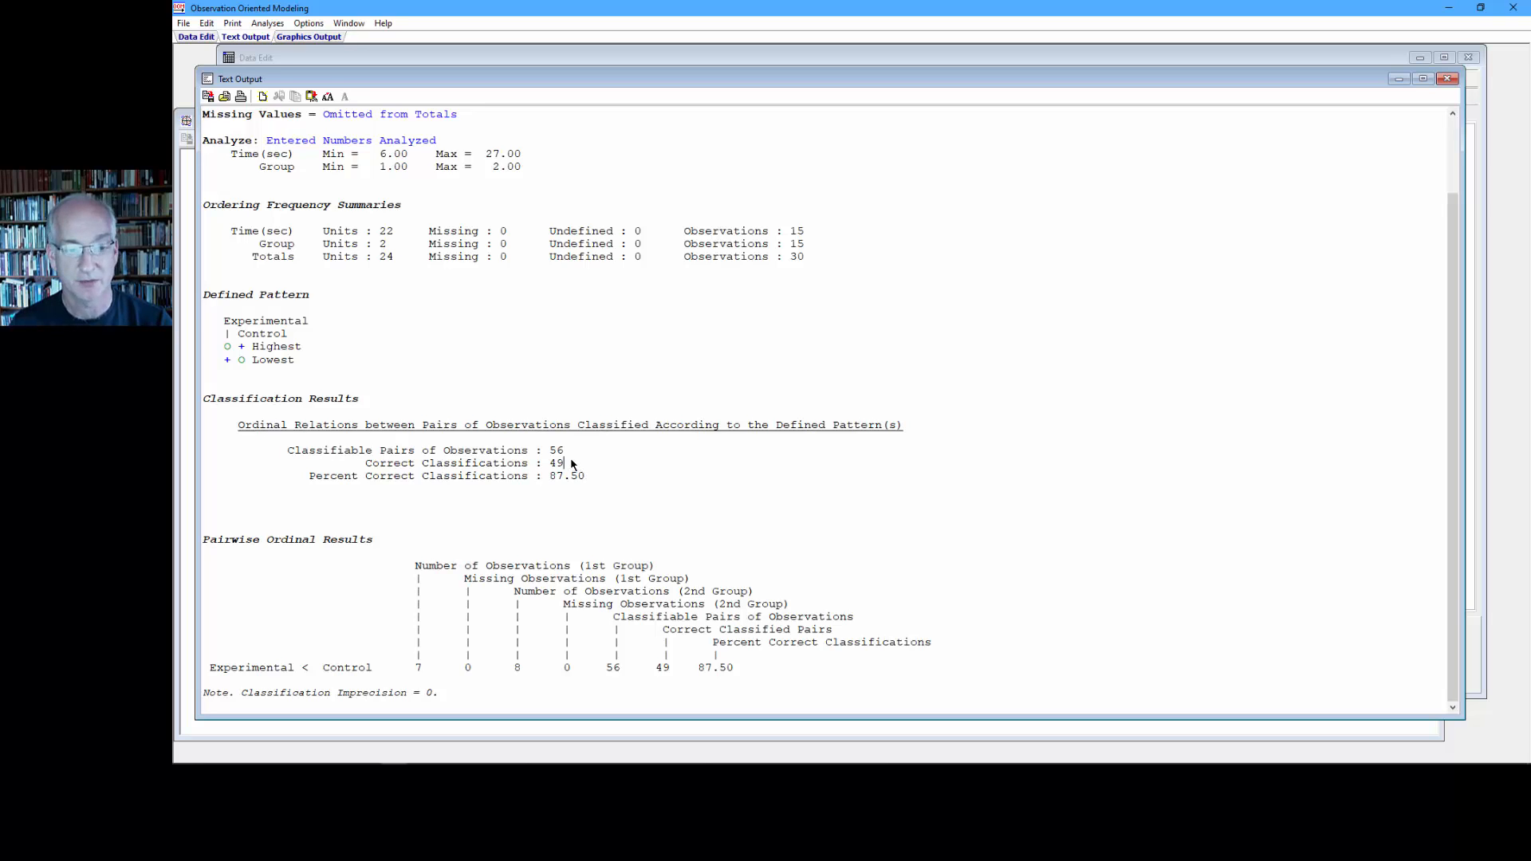
{"action": "left_click_drag", "start_coordinate": [571, 463], "coordinate": [366, 464]}
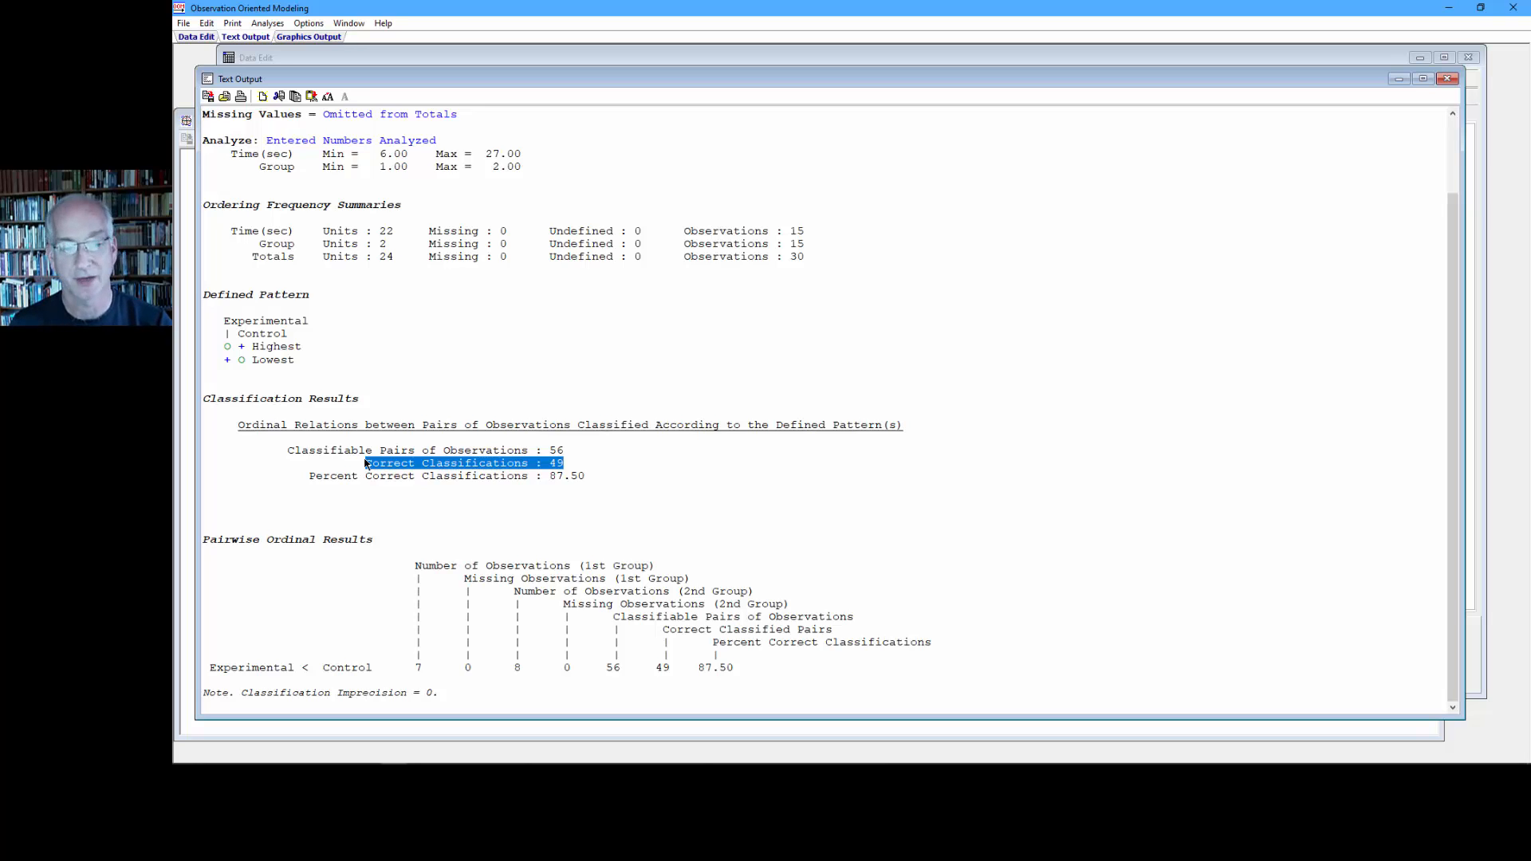
{"action": "left_click_drag", "start_coordinate": [586, 476], "coordinate": [308, 479]}
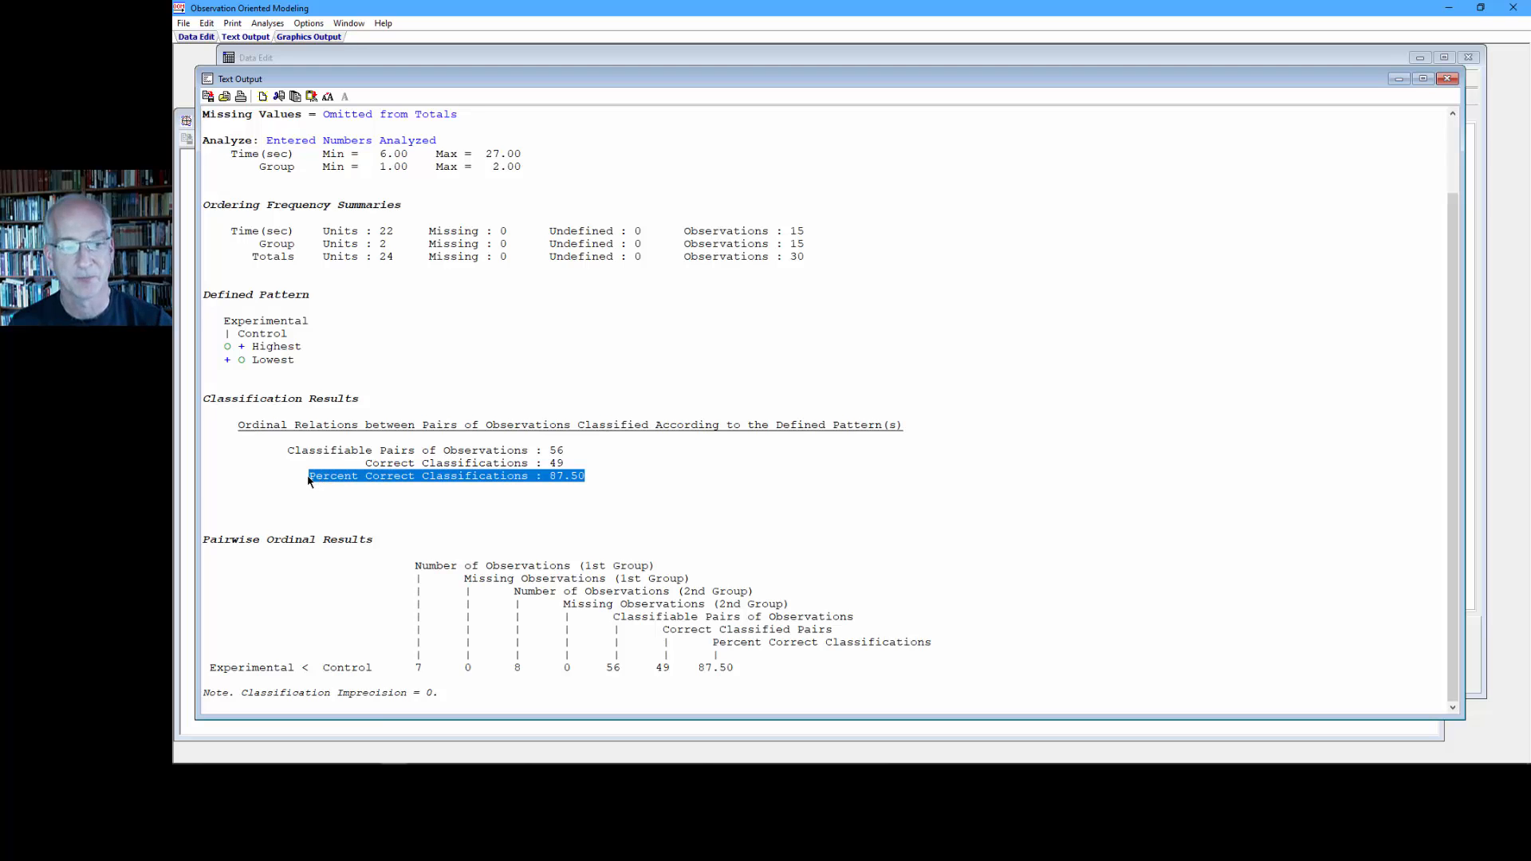
- Make the Time(sec) value of case_5 missing in the data set
{"action": "left_click", "coordinate": [320, 57]}
{"action": "left_click", "coordinate": [370, 192]}
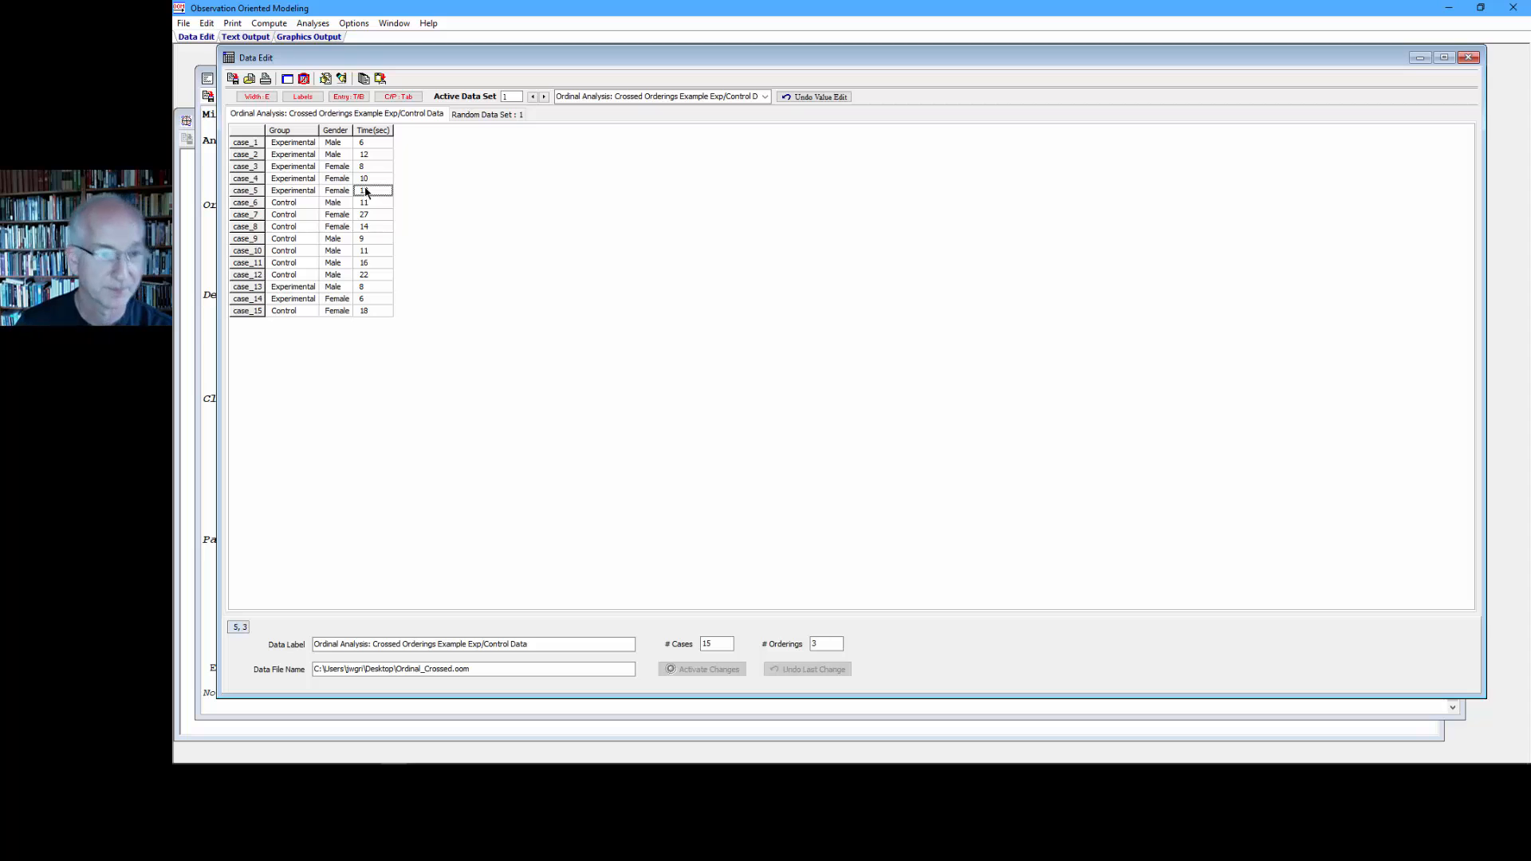
{"action": "key", "text": "BackSpace"}
{"action": "key", "text": "BackSpace"}
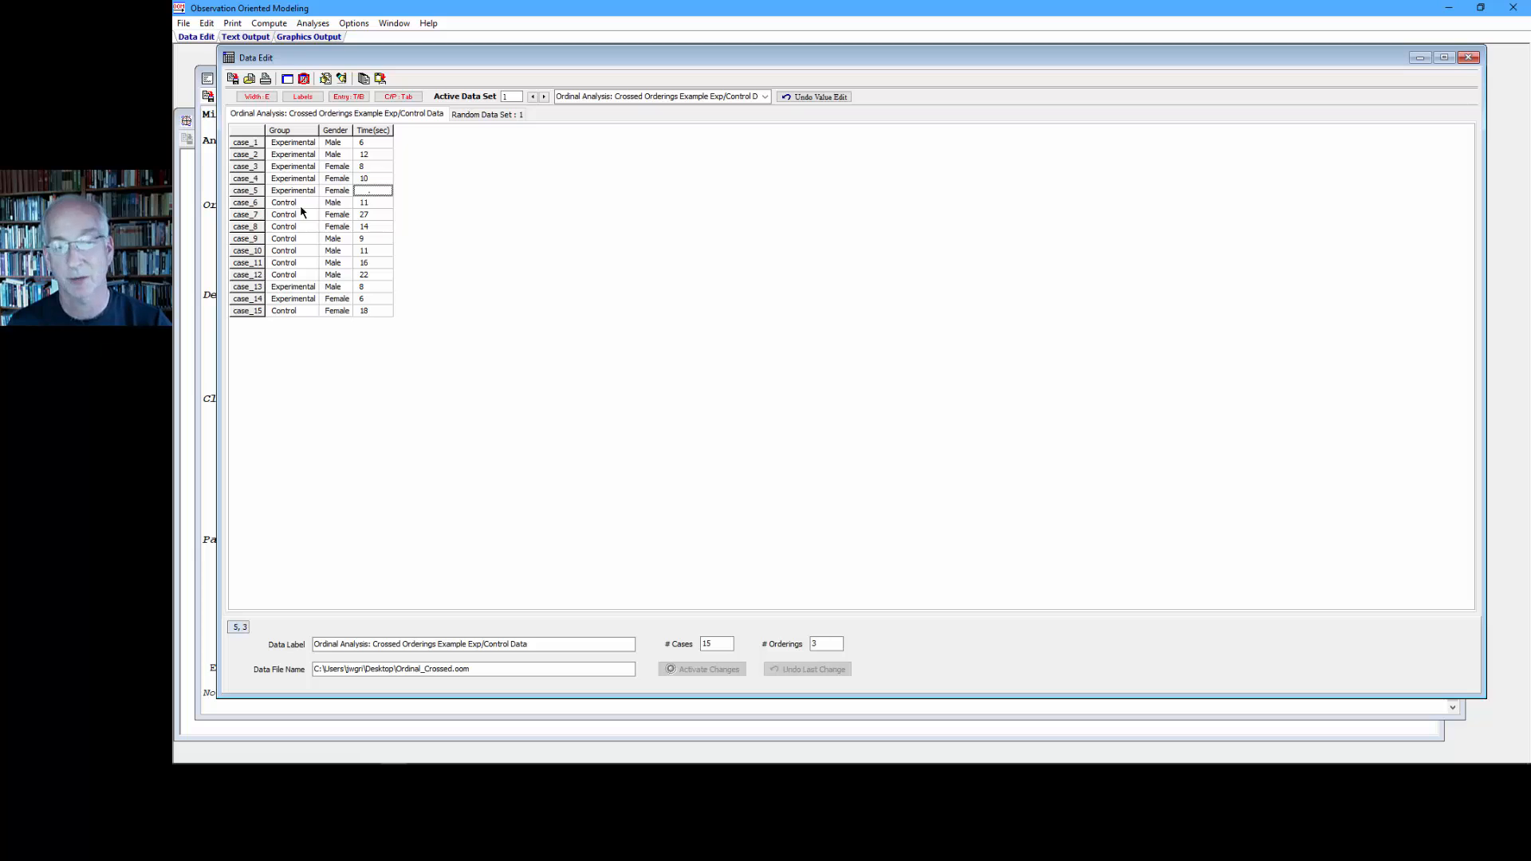
- Run the Crossed Orderings analysis on the data with case_5's missing time, omitting missing values, and highlight the classification results
{"action": "left_click", "coordinate": [313, 23]}
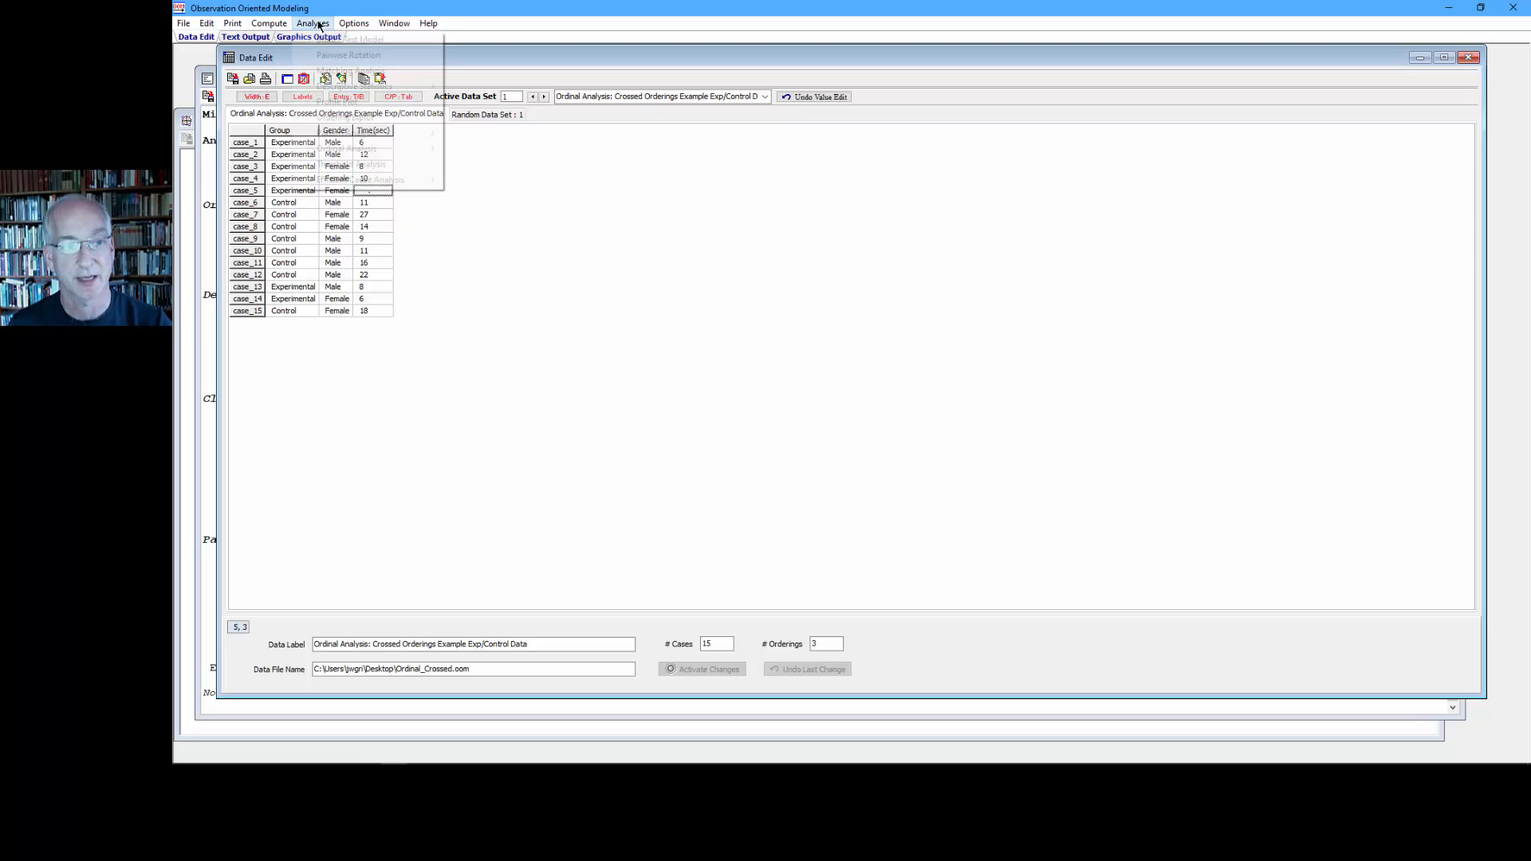
{"action": "mouse_move", "coordinate": [375, 148]}
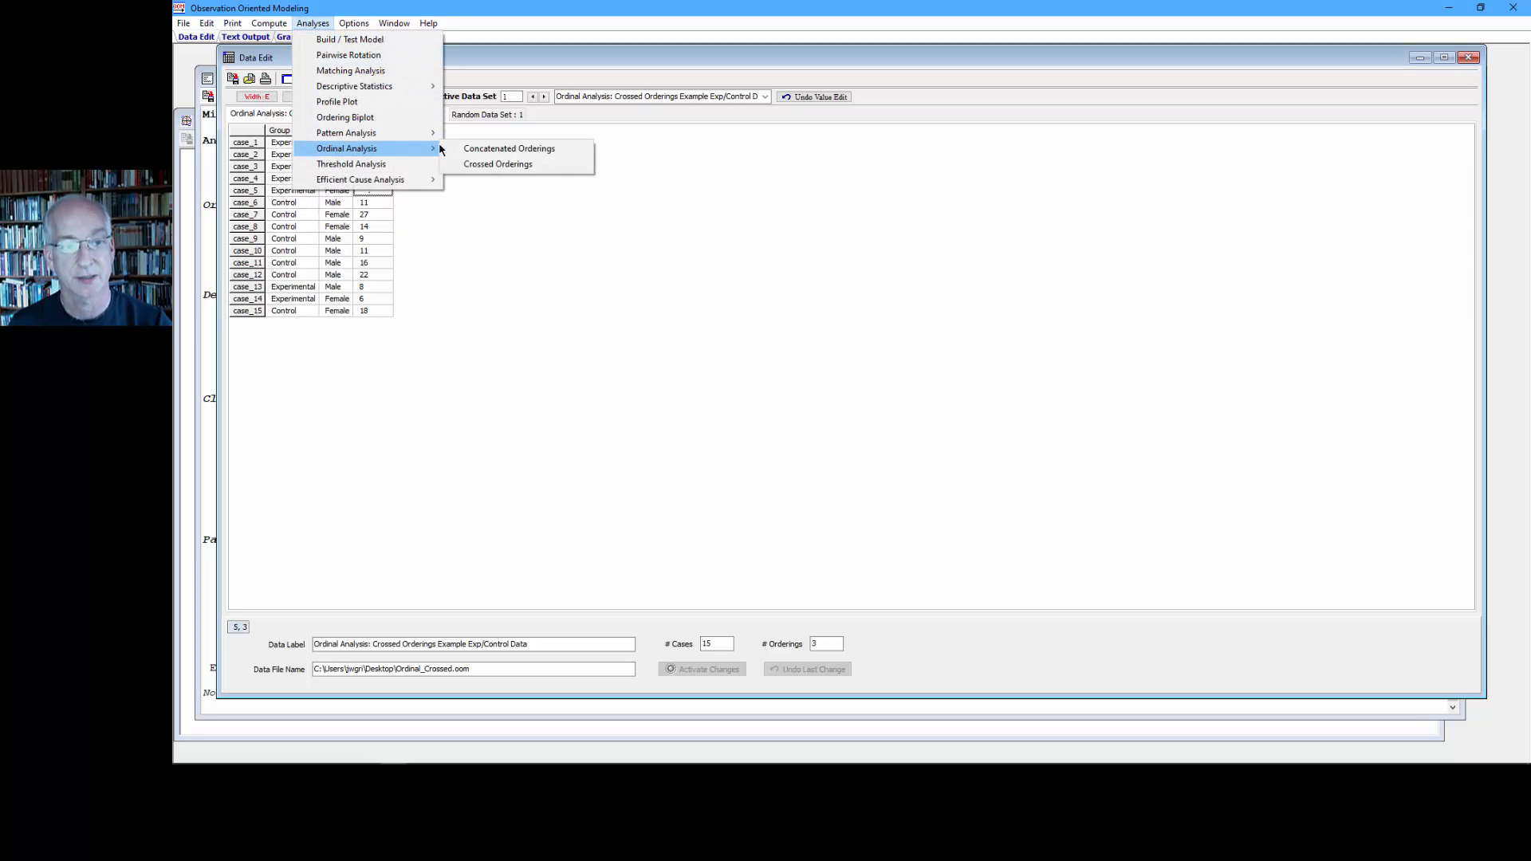
{"action": "left_click", "coordinate": [470, 165]}
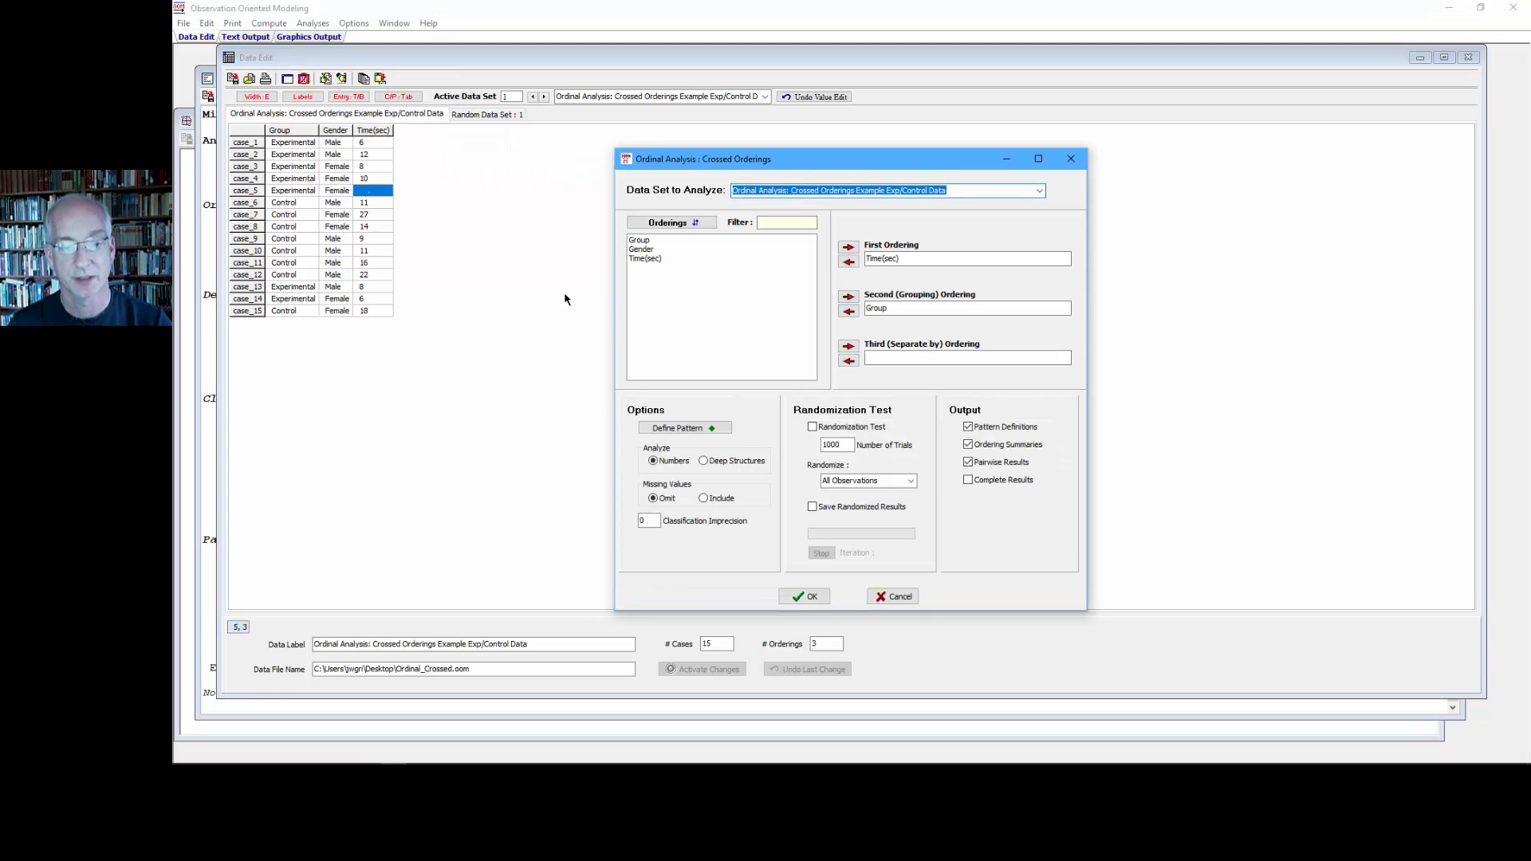
{"action": "left_click", "coordinate": [795, 598]}
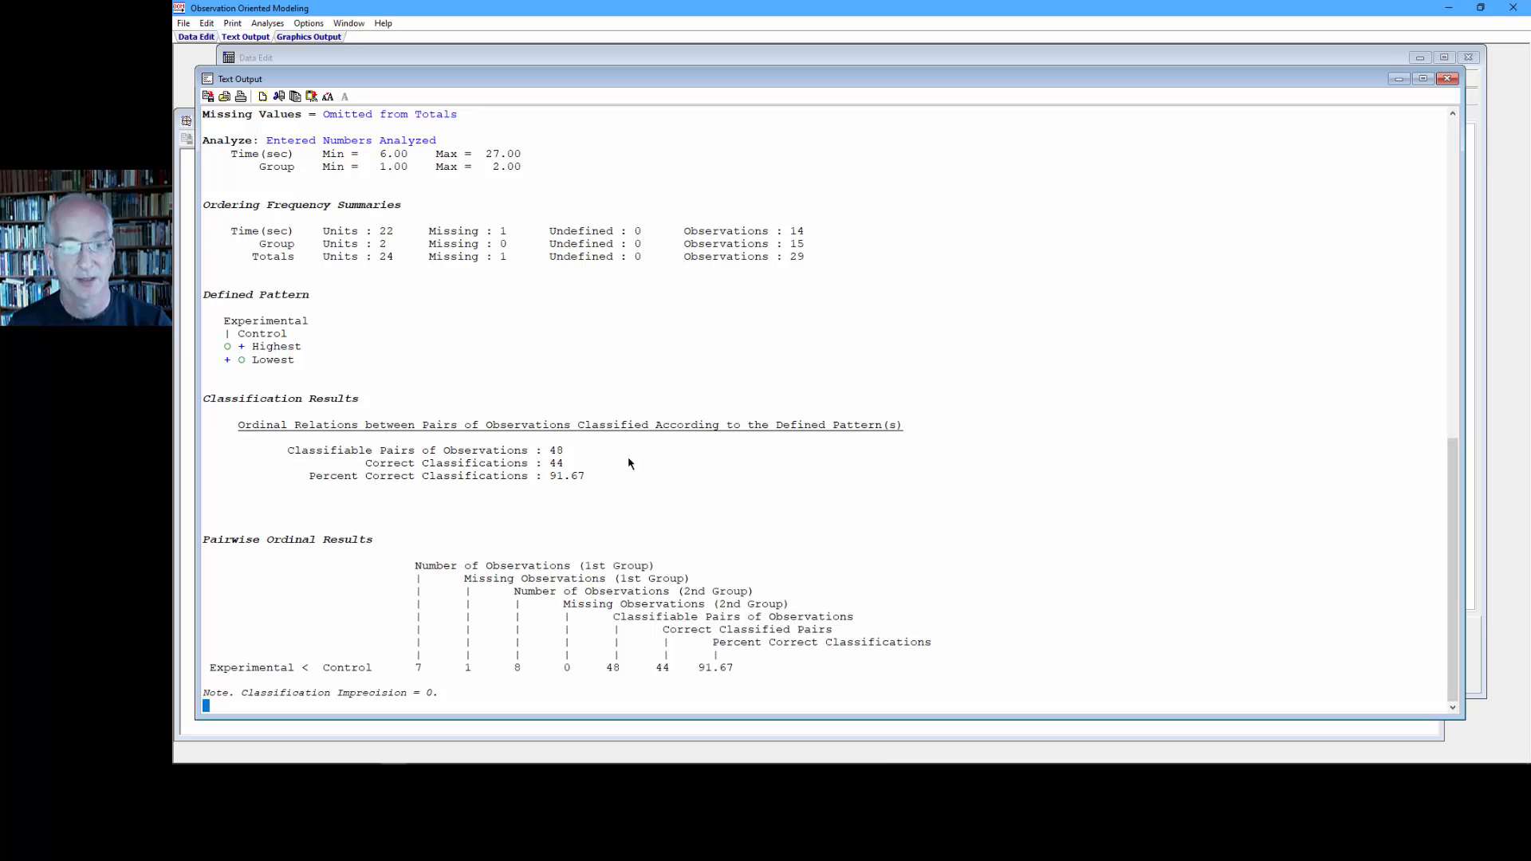
{"action": "left_click_drag", "start_coordinate": [568, 452], "coordinate": [278, 452]}
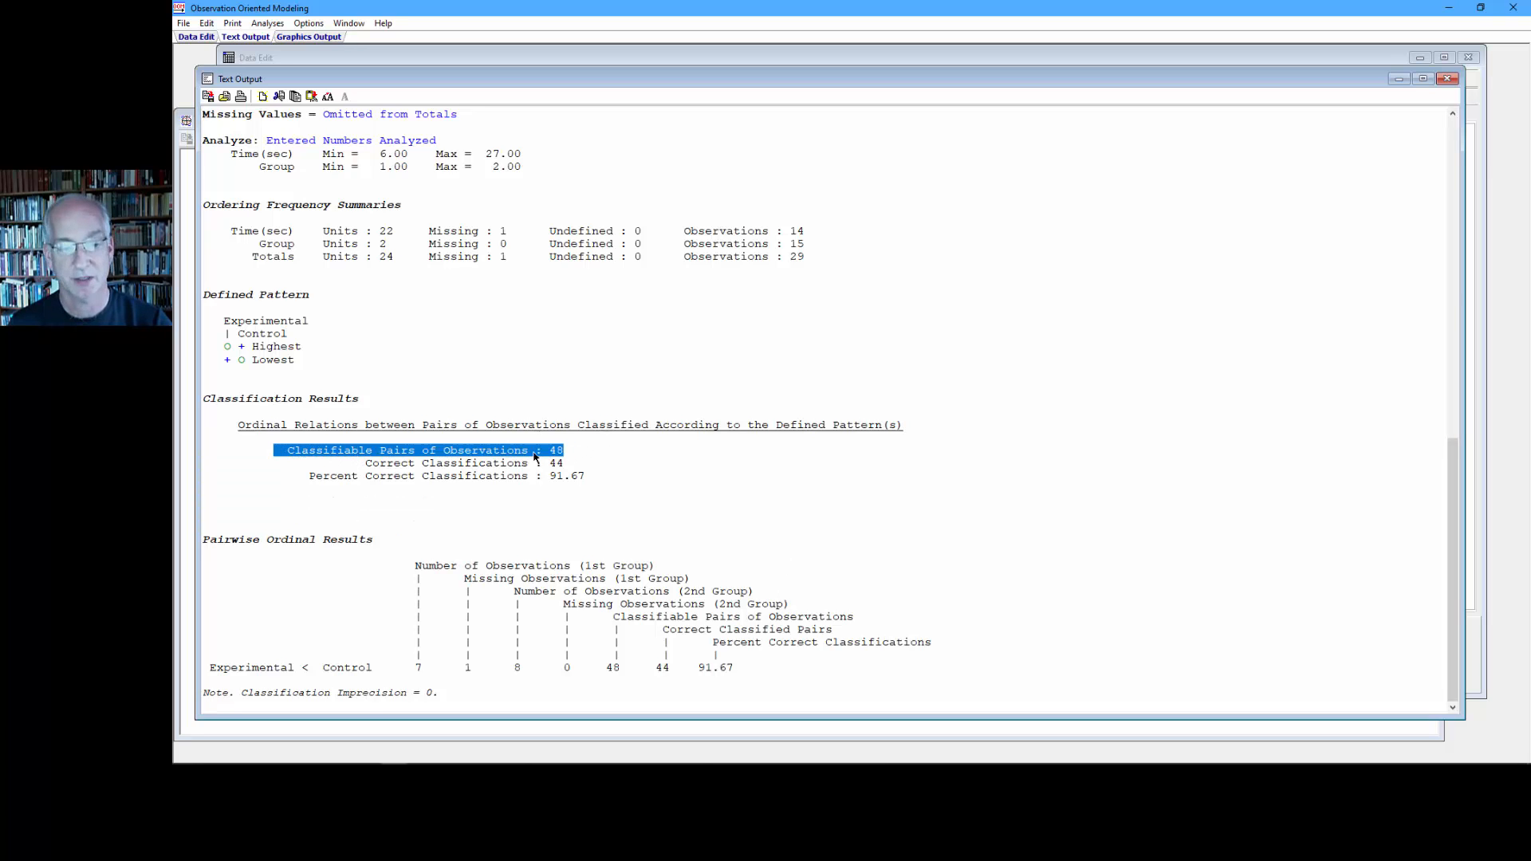
{"action": "left_click_drag", "start_coordinate": [564, 463], "coordinate": [308, 479]}
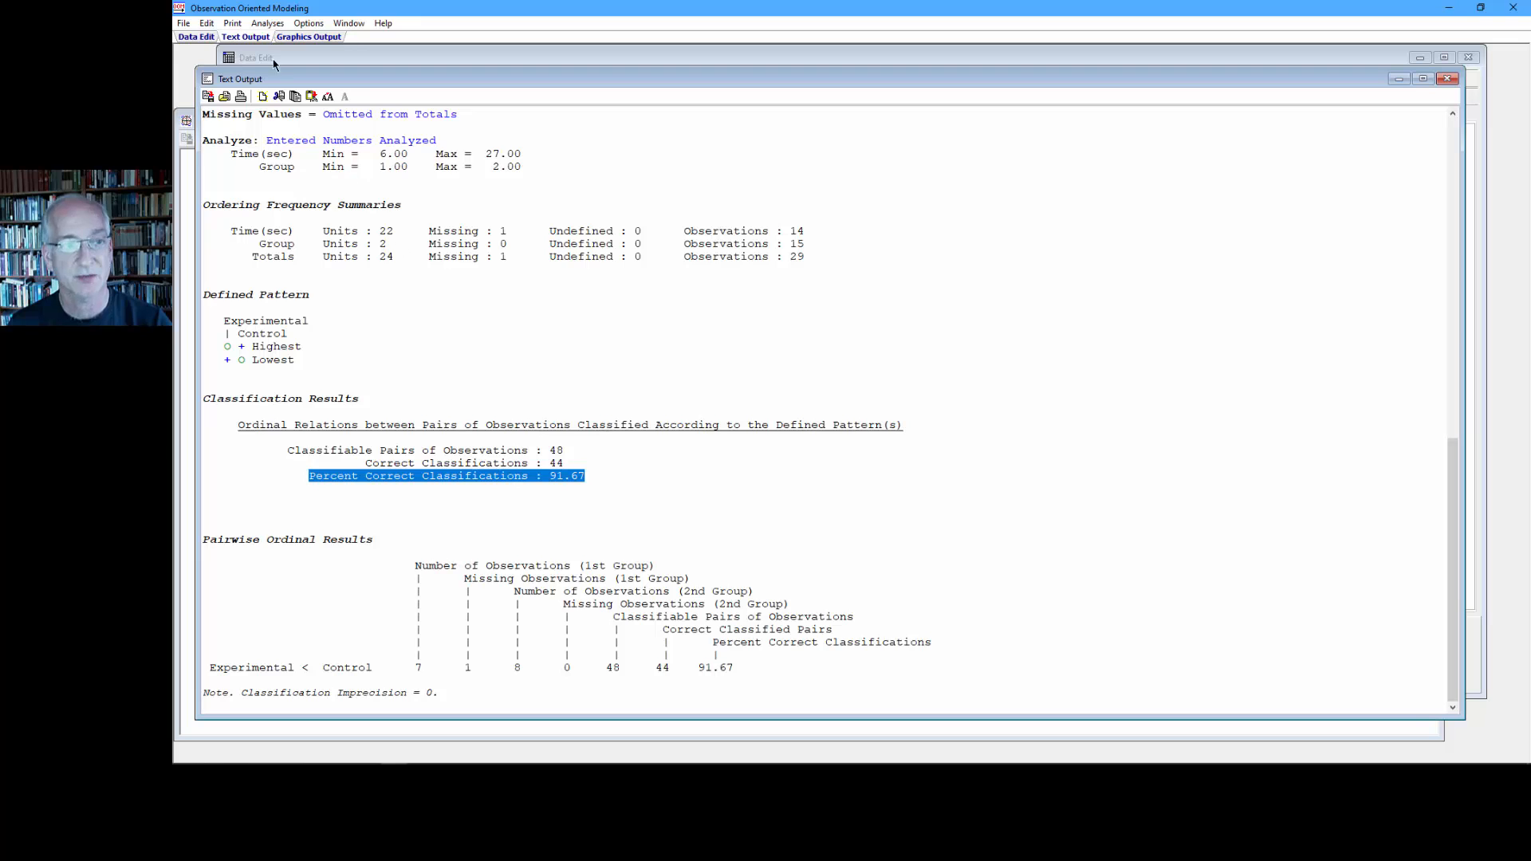
- Rerun the Crossed Orderings analysis with missing values set to Include, and highlight the missing-values setting and classification results in the output
{"action": "left_click", "coordinate": [269, 27]}
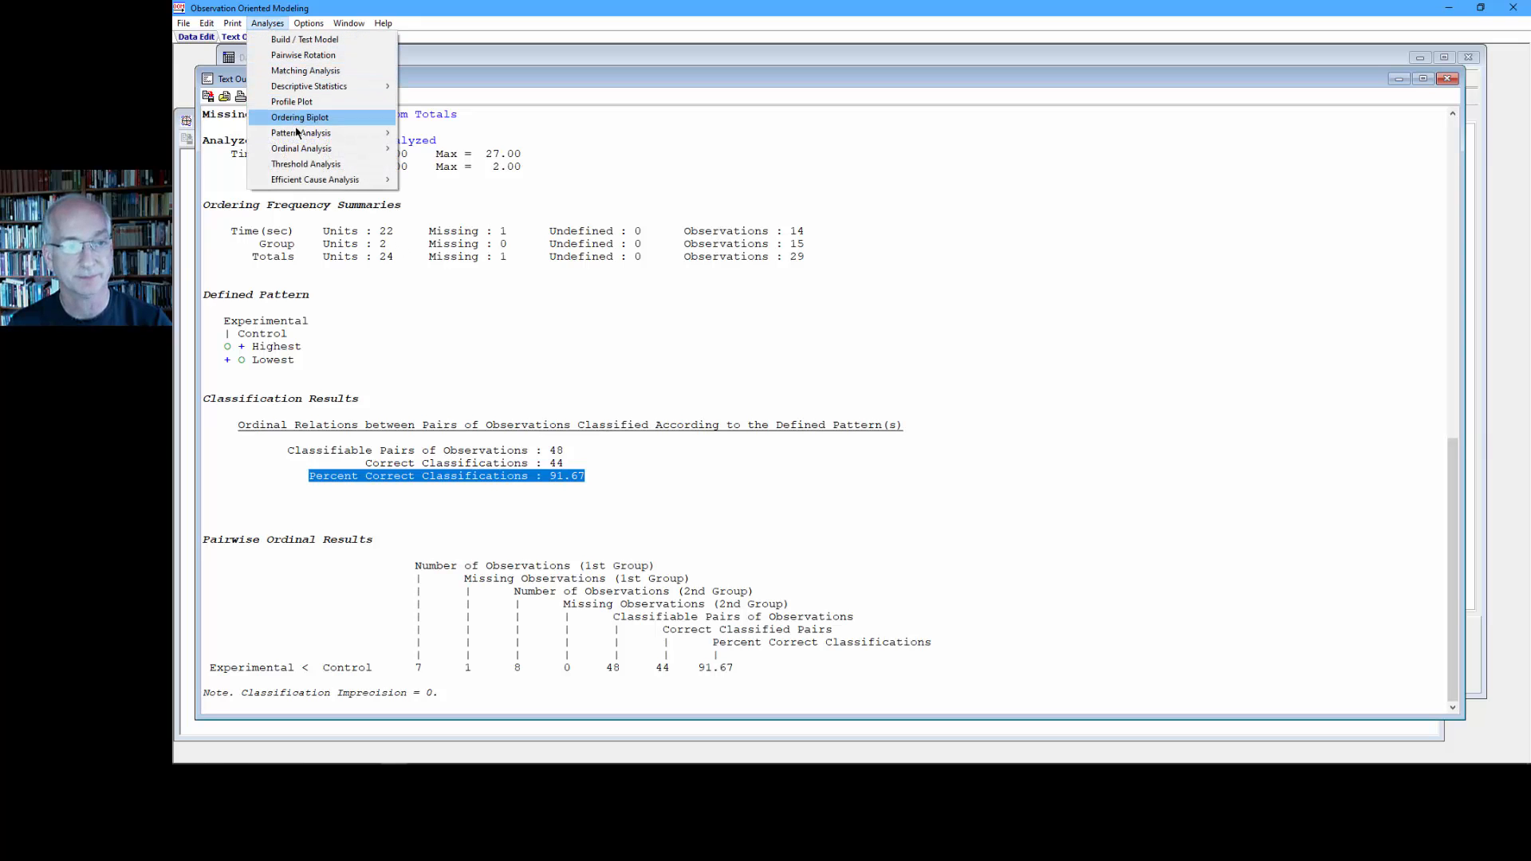
{"action": "mouse_move", "coordinate": [319, 148]}
{"action": "left_click", "coordinate": [452, 164]}
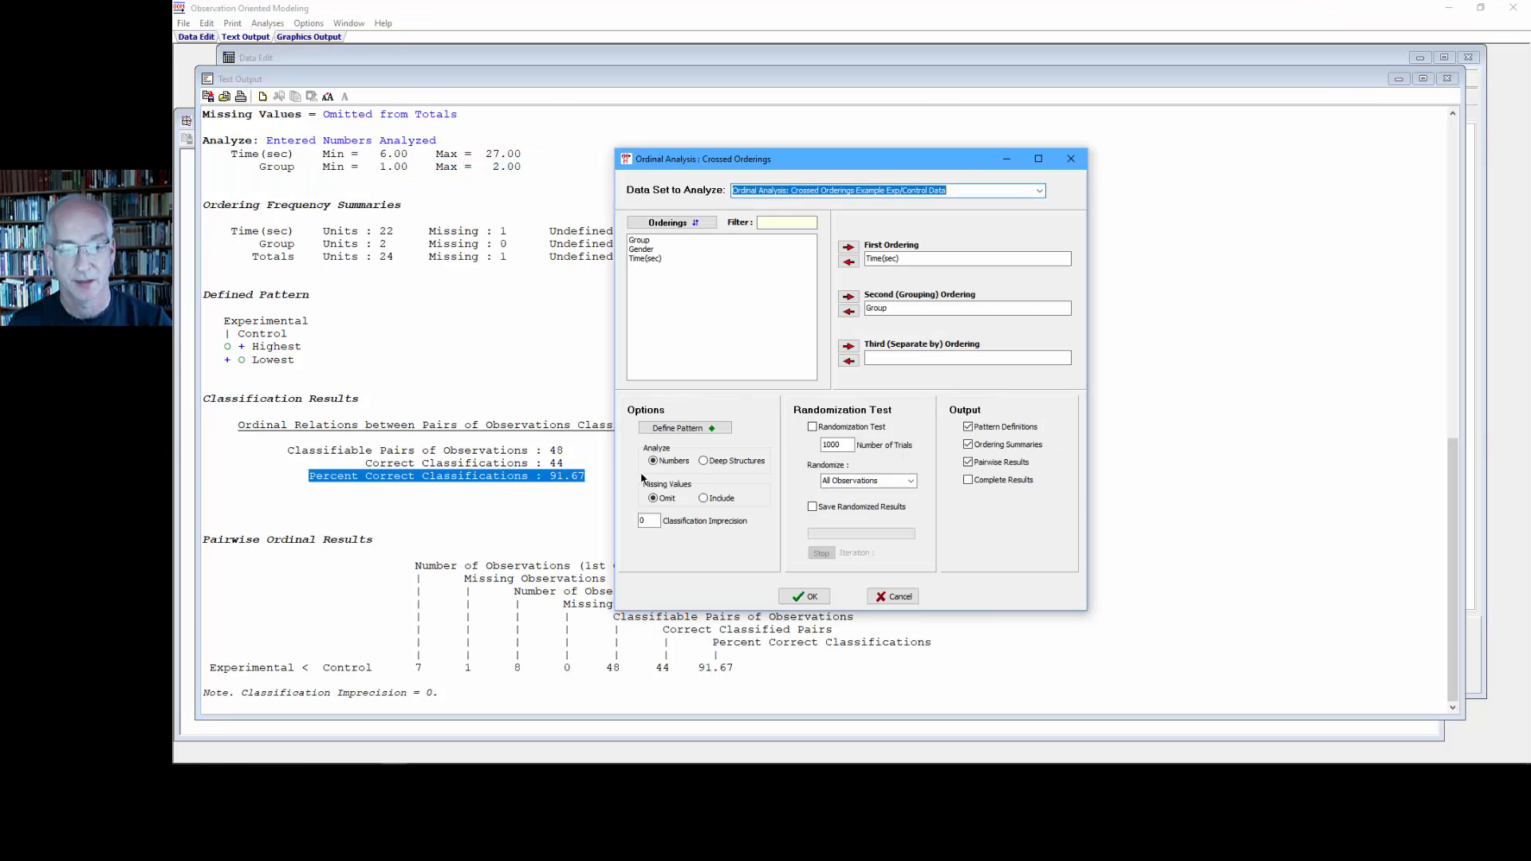
{"action": "left_click", "coordinate": [710, 500]}
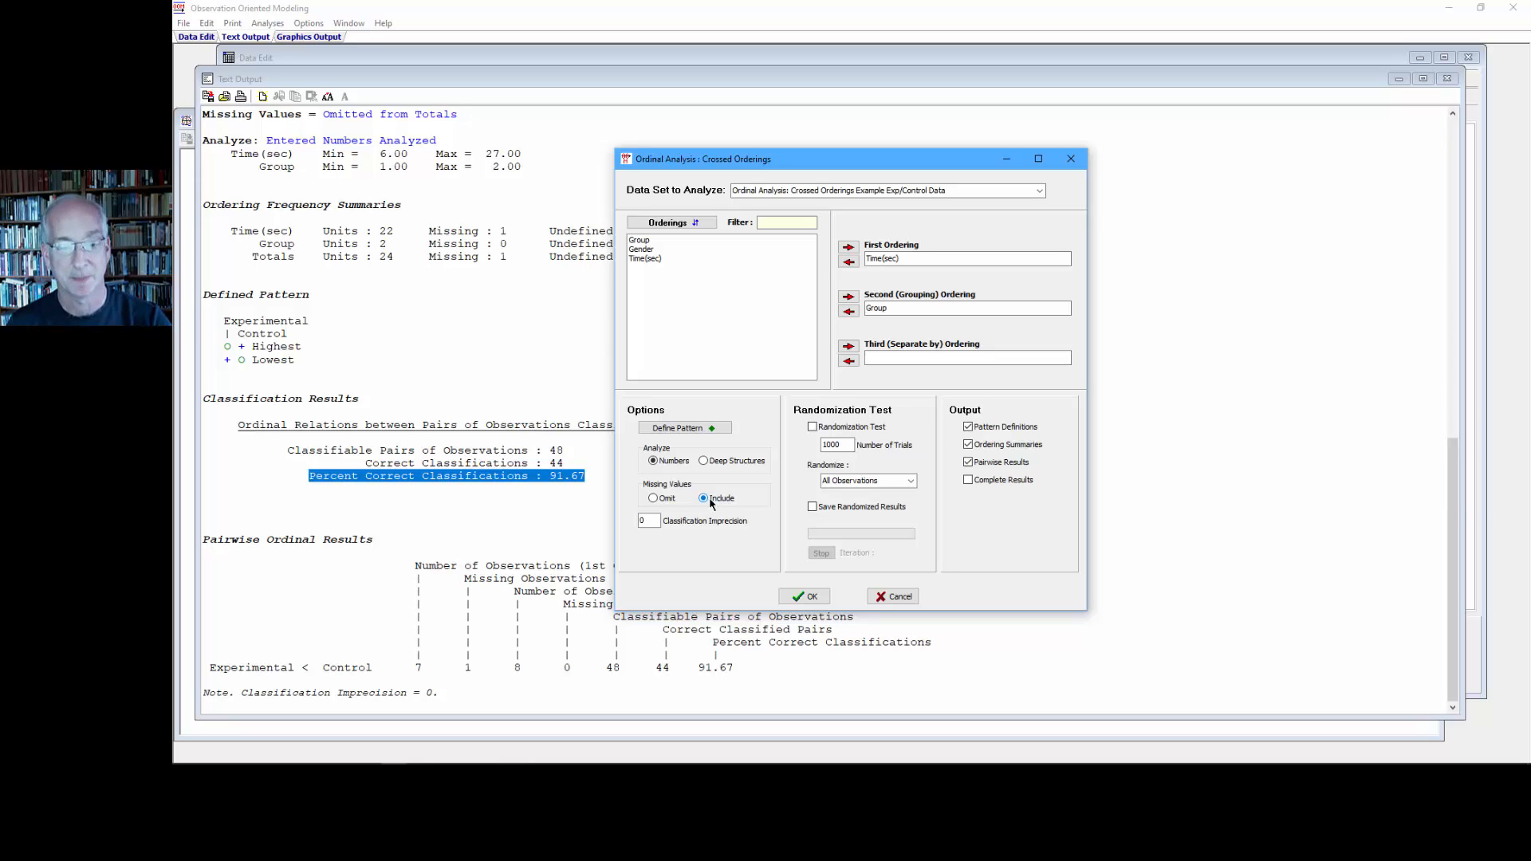
{"action": "left_click", "coordinate": [807, 596]}
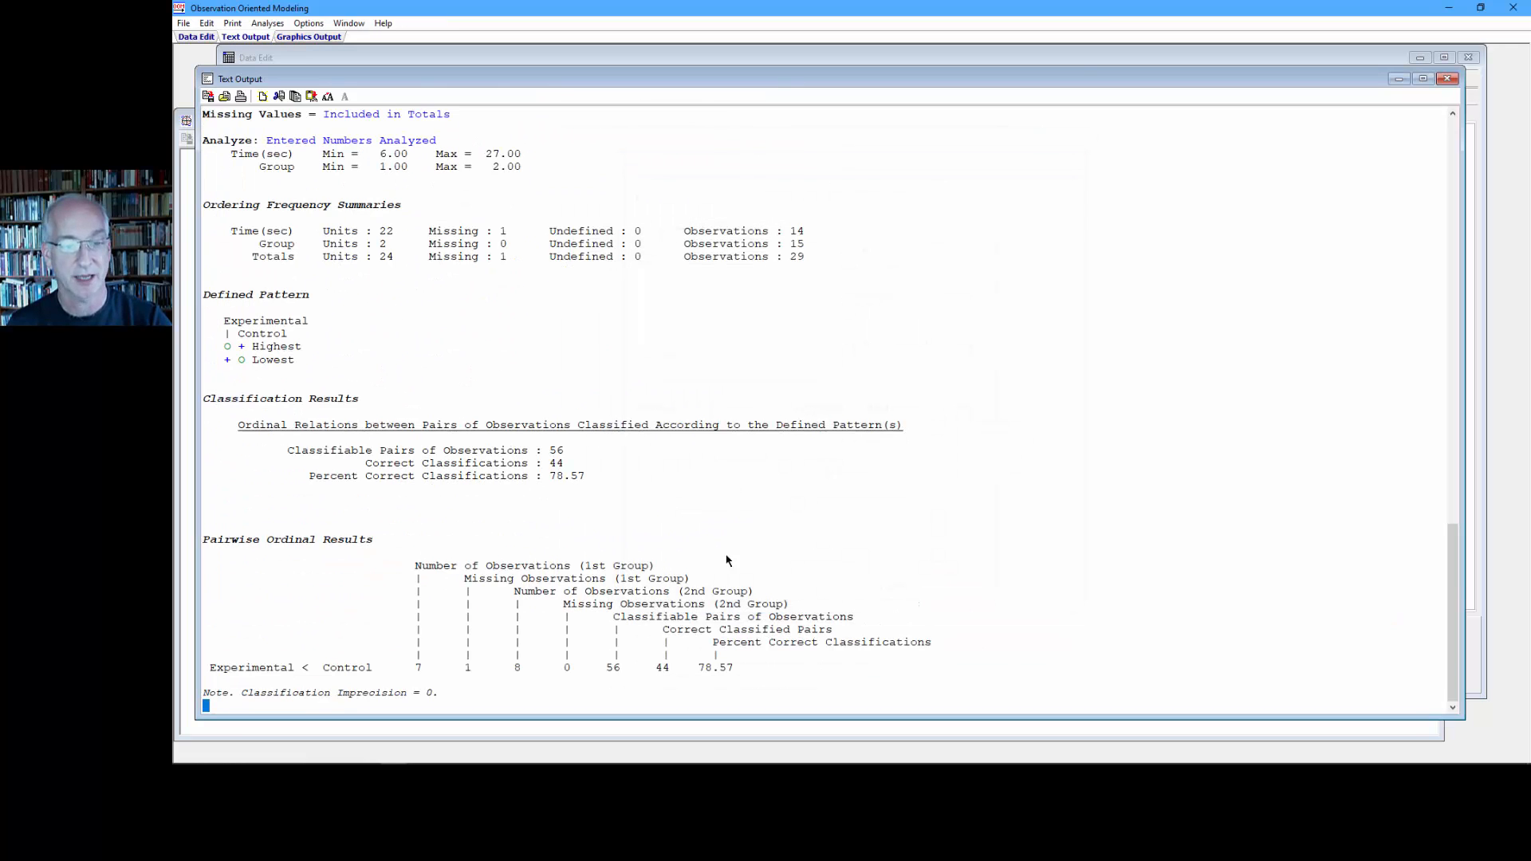
{"action": "left_click_drag", "start_coordinate": [572, 451], "coordinate": [204, 452]}
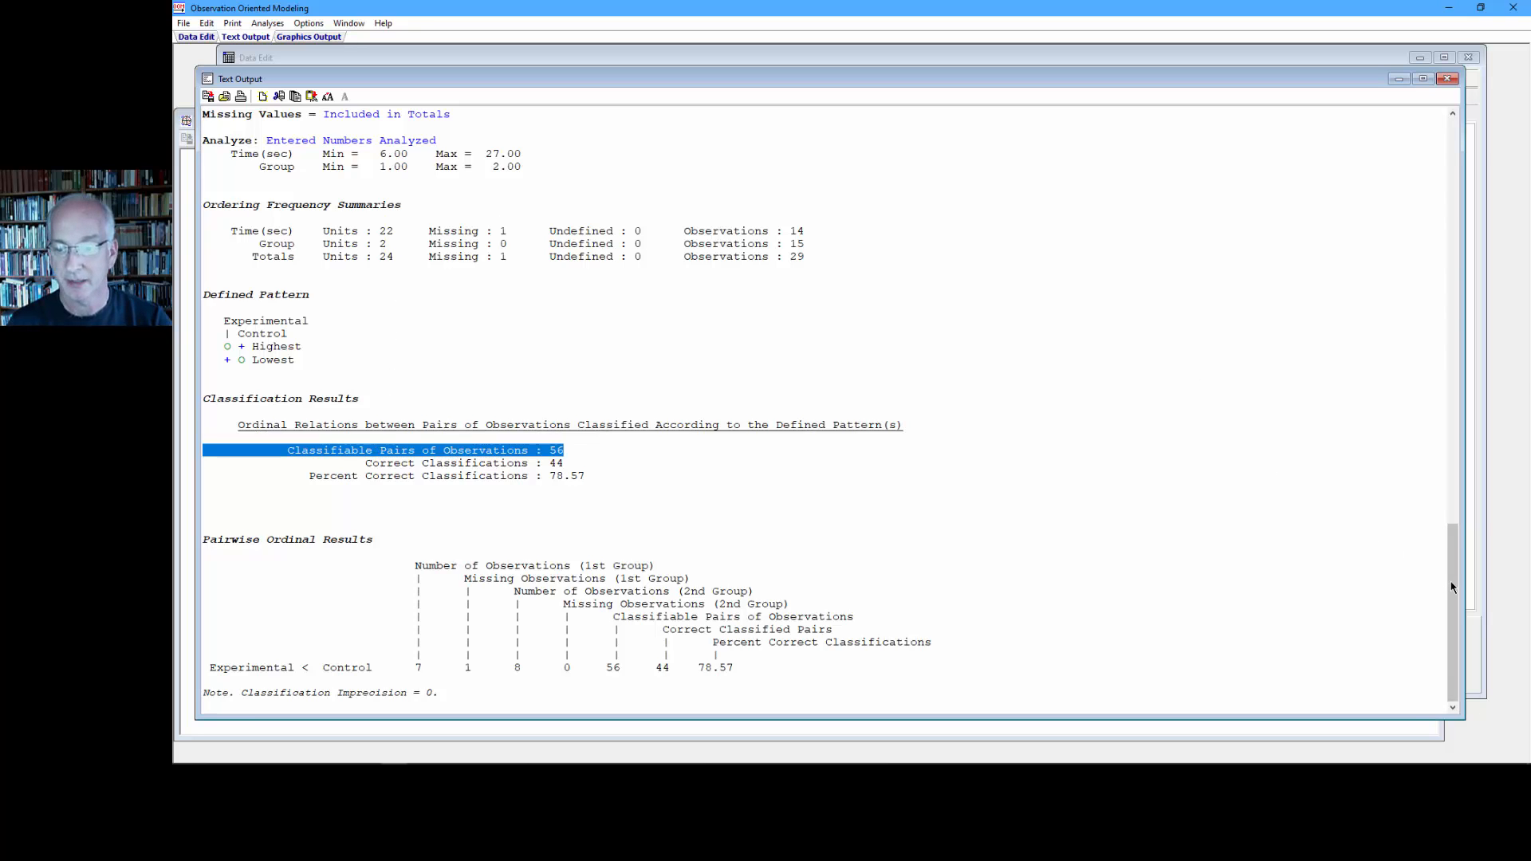
{"action": "left_click_drag", "start_coordinate": [1452, 575], "coordinate": [1451, 544]}
{"action": "left_click_drag", "start_coordinate": [452, 226], "coordinate": [199, 232]}
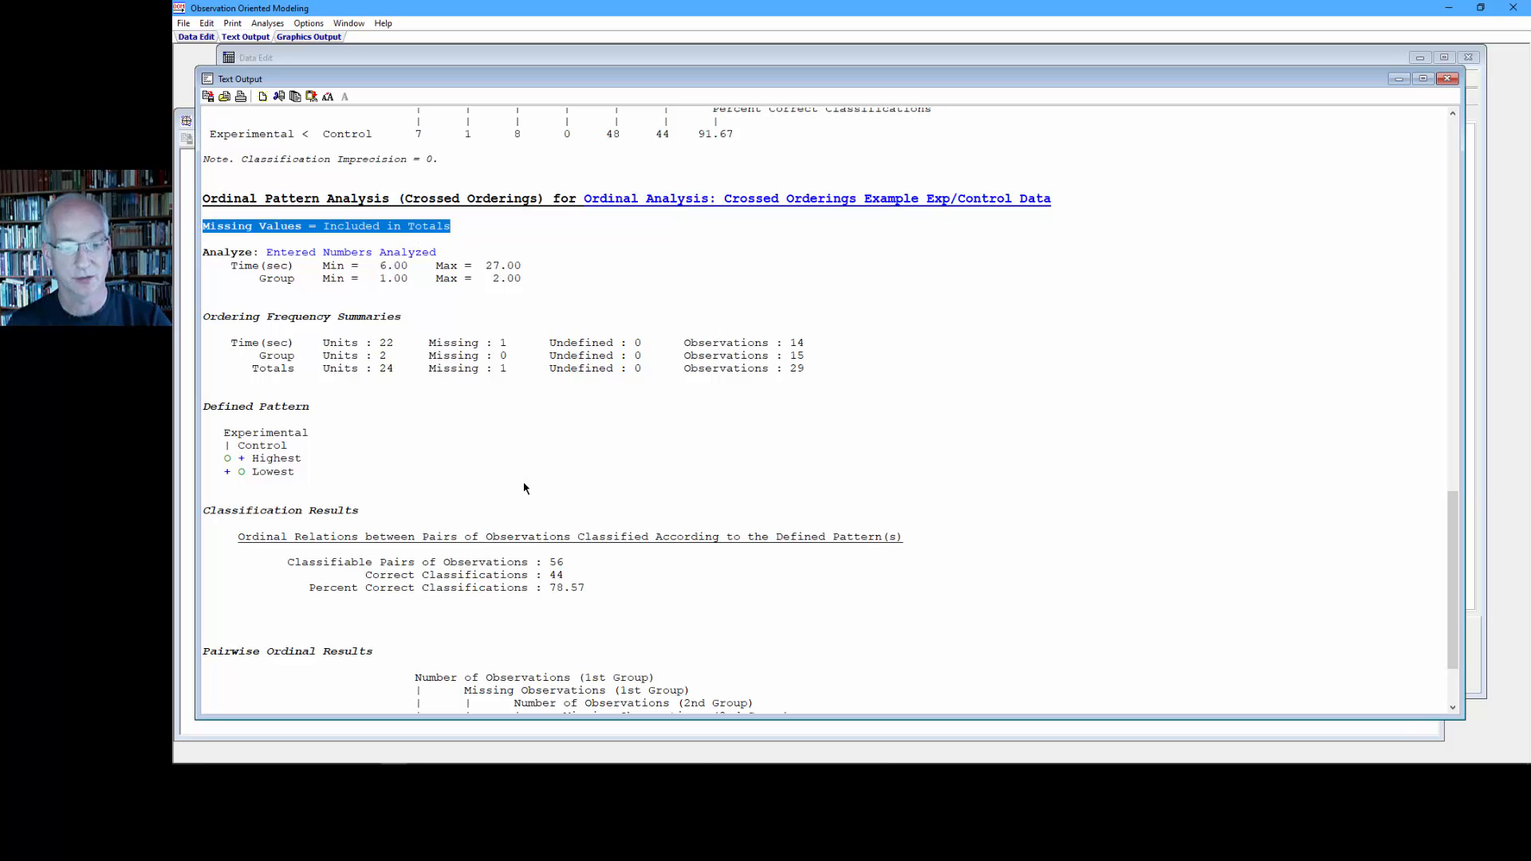
{"action": "left_click_drag", "start_coordinate": [566, 575], "coordinate": [549, 578]}
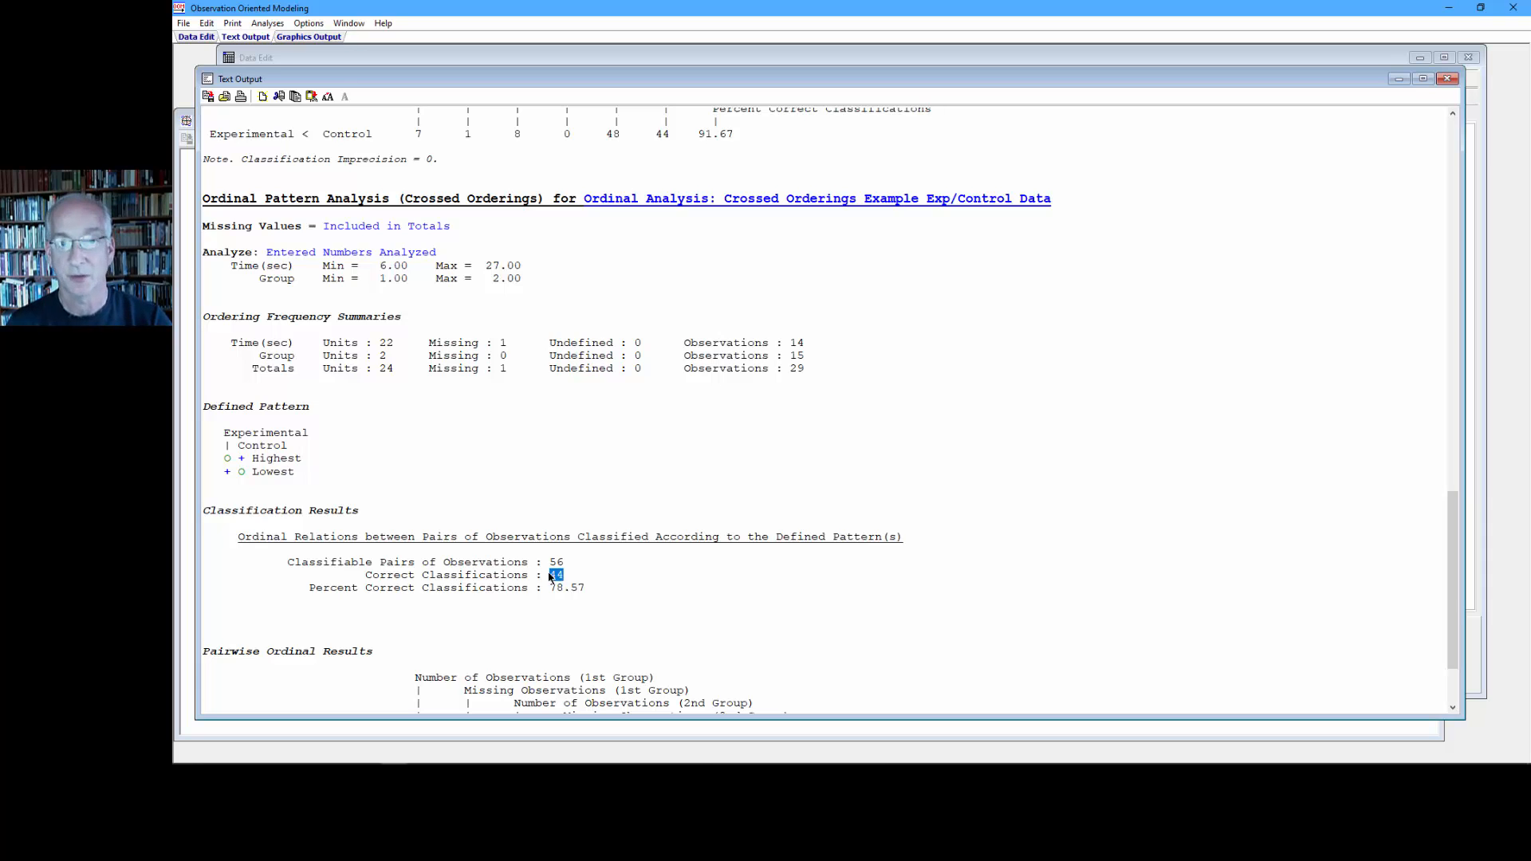
{"action": "left_click_drag", "start_coordinate": [586, 591], "coordinate": [303, 598]}
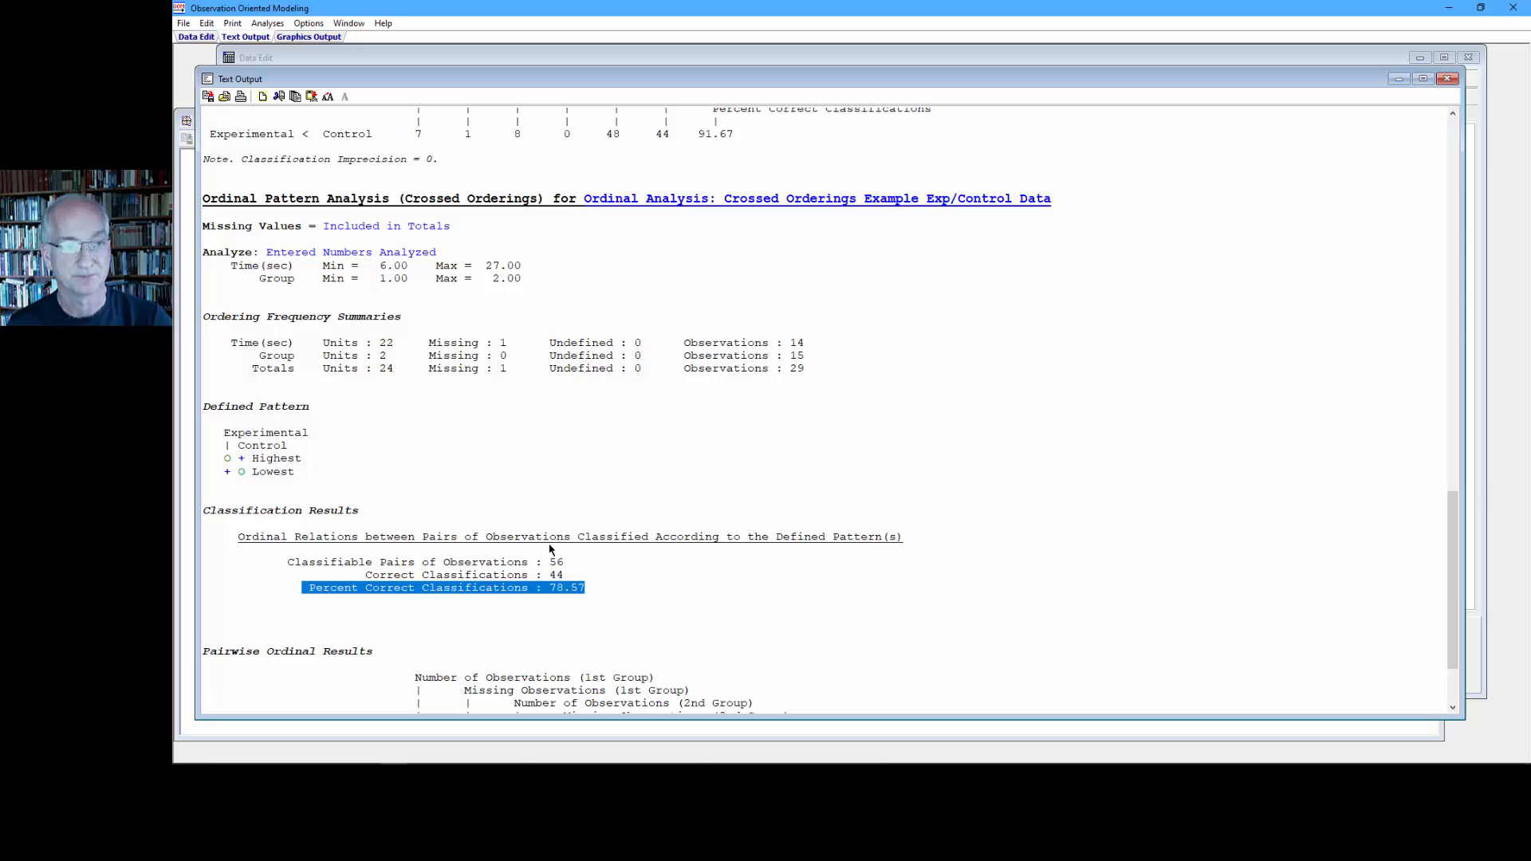
- Replace the Group value of case_7 with a missing value (.) in the data set
{"action": "left_click", "coordinate": [340, 59]}
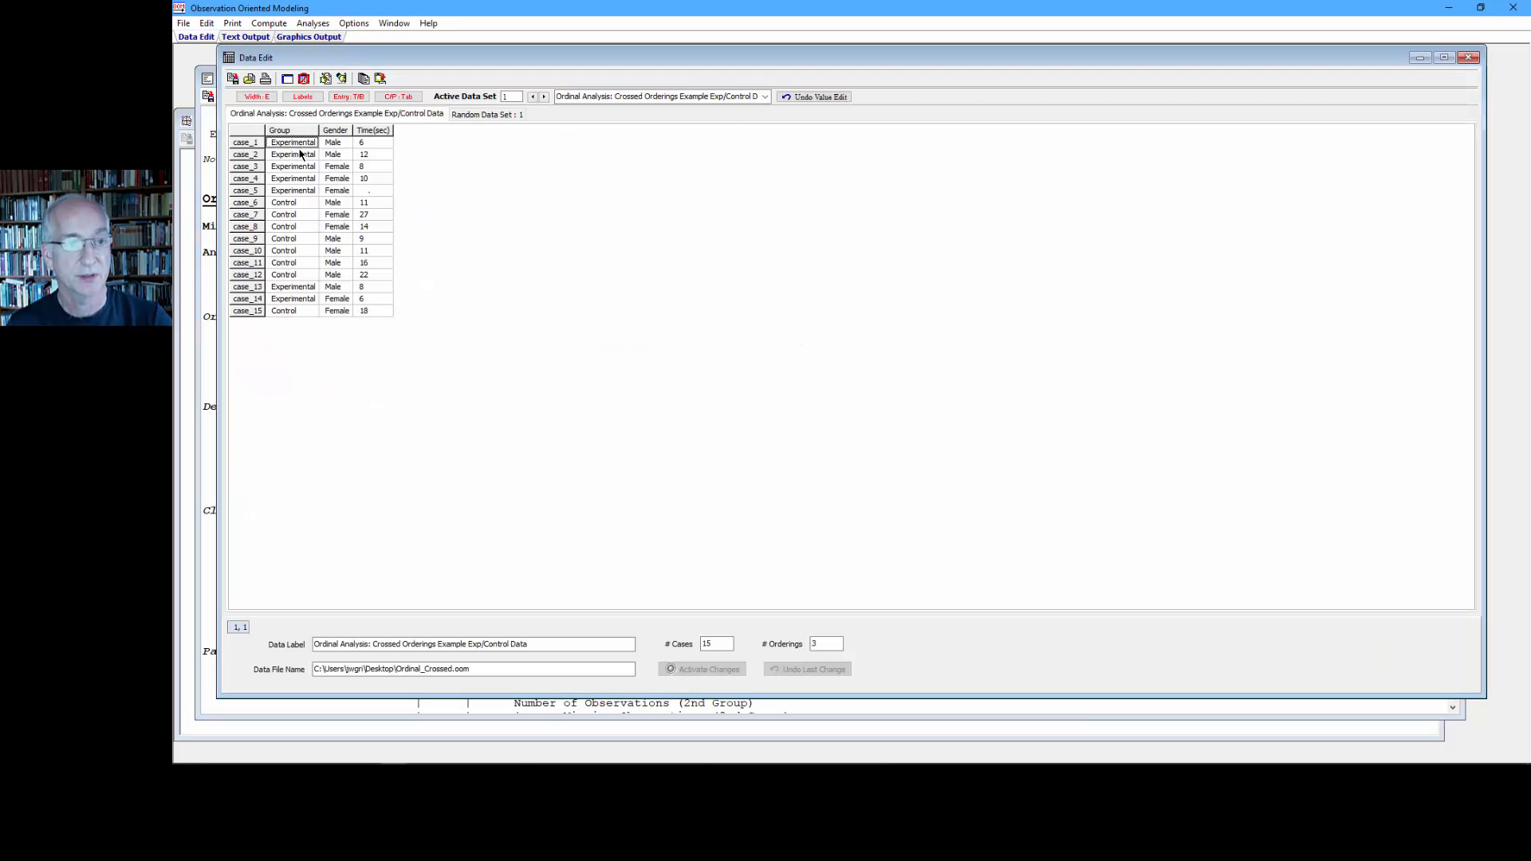
{"action": "left_click", "coordinate": [293, 216]}
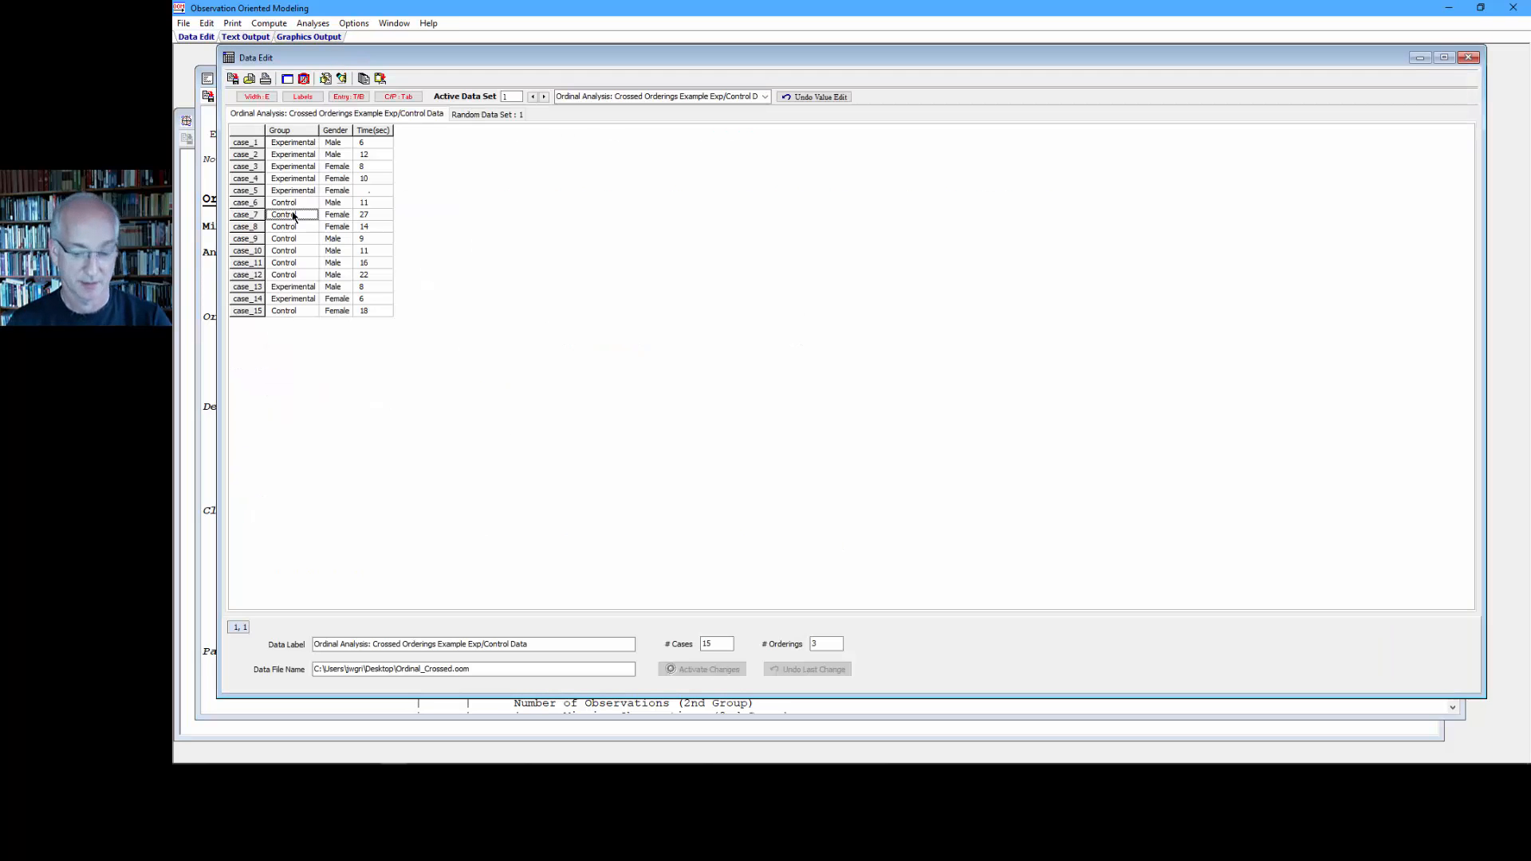
{"action": "type", "text": "."}
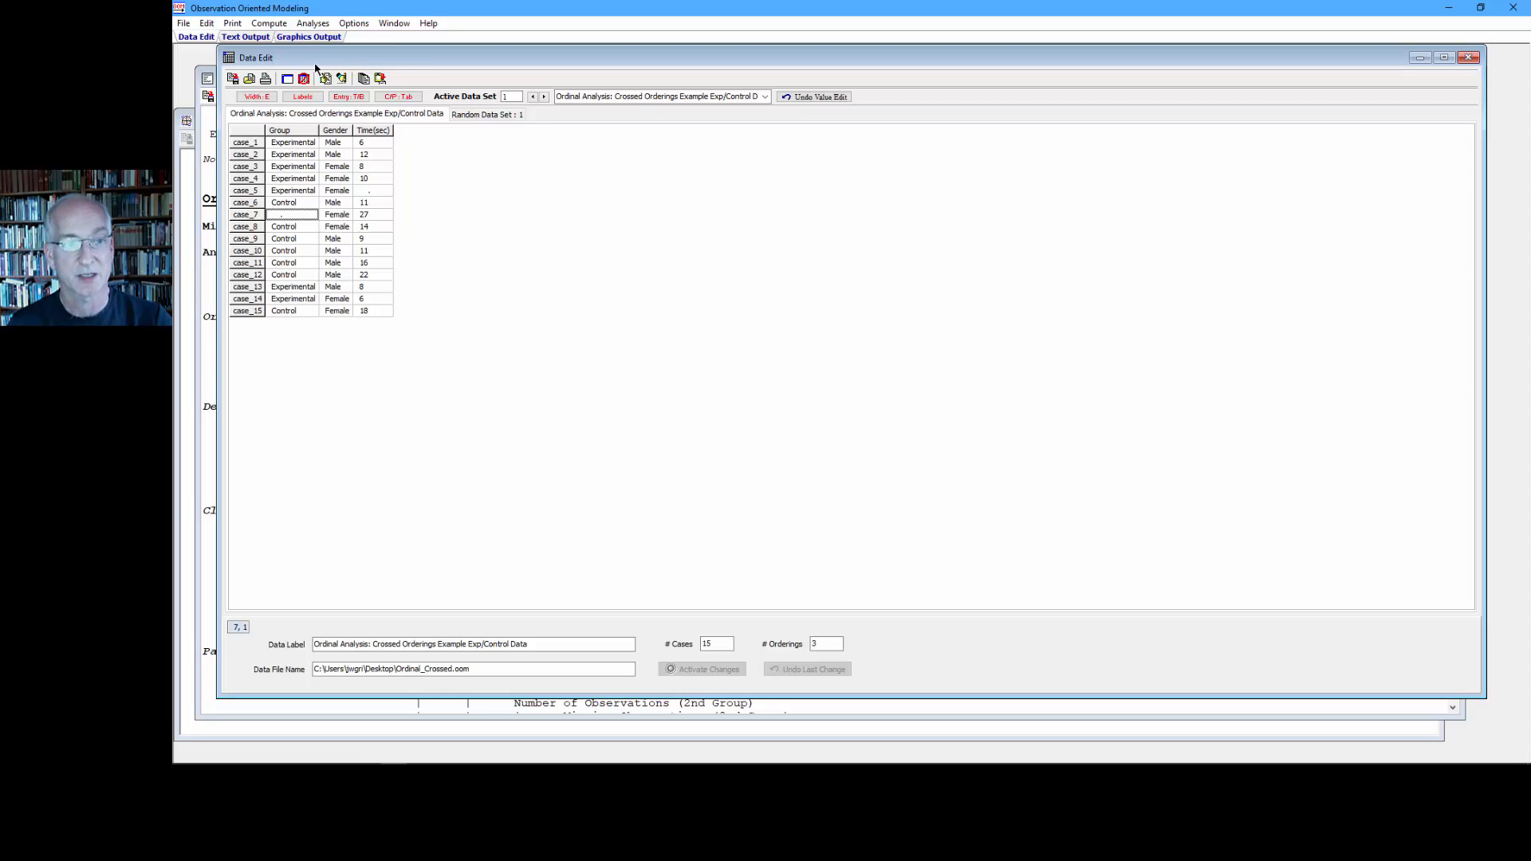
- Run the Crossed Orderings analysis with missing values set to Omit, and highlight the classifiable pairs and percent correct classifications
{"action": "left_click", "coordinate": [312, 24]}
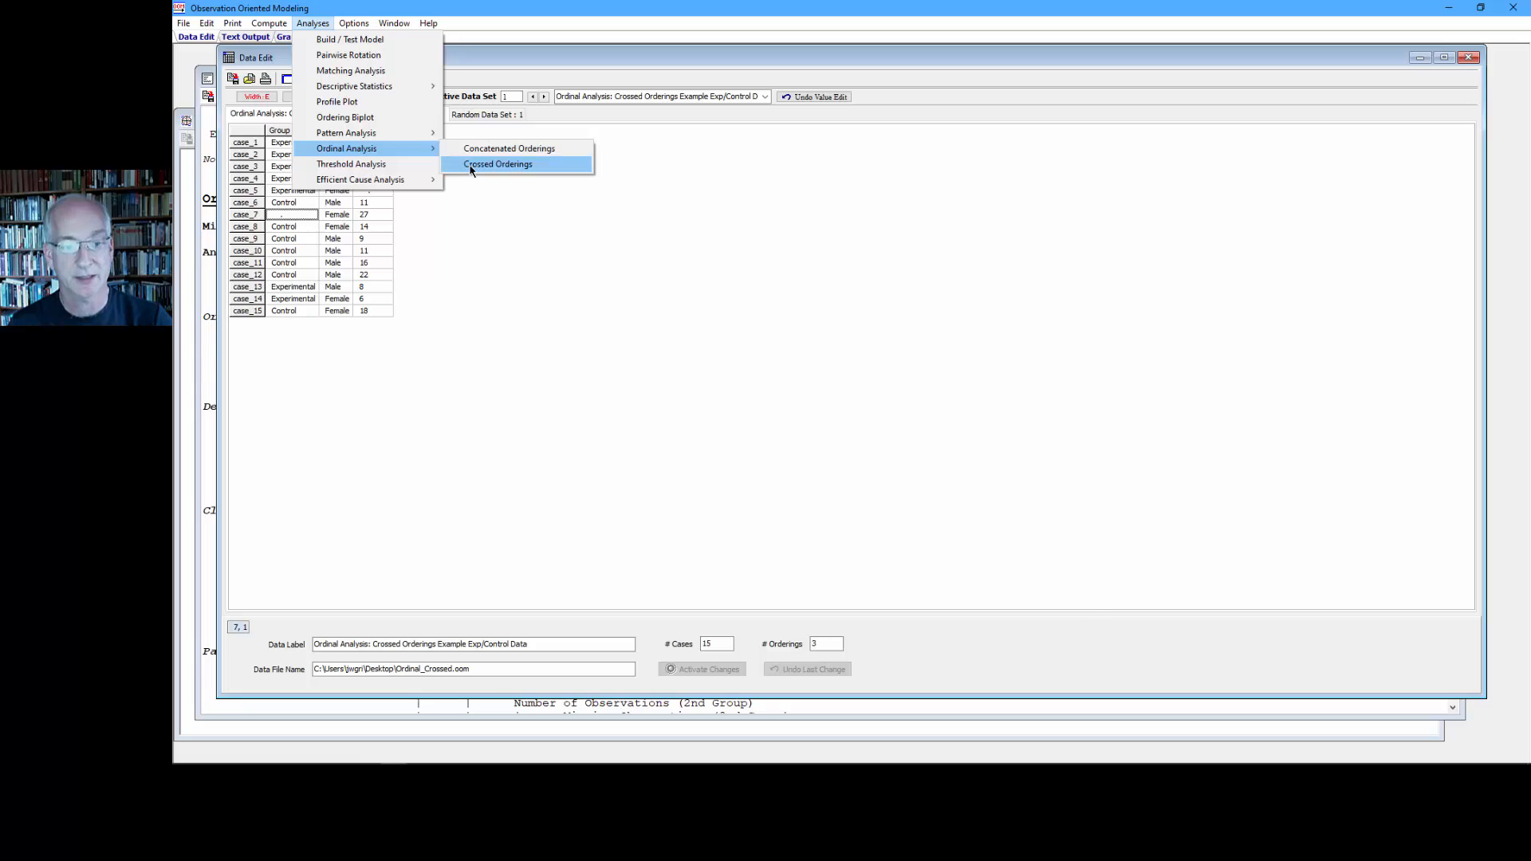
{"action": "left_click", "coordinate": [475, 164]}
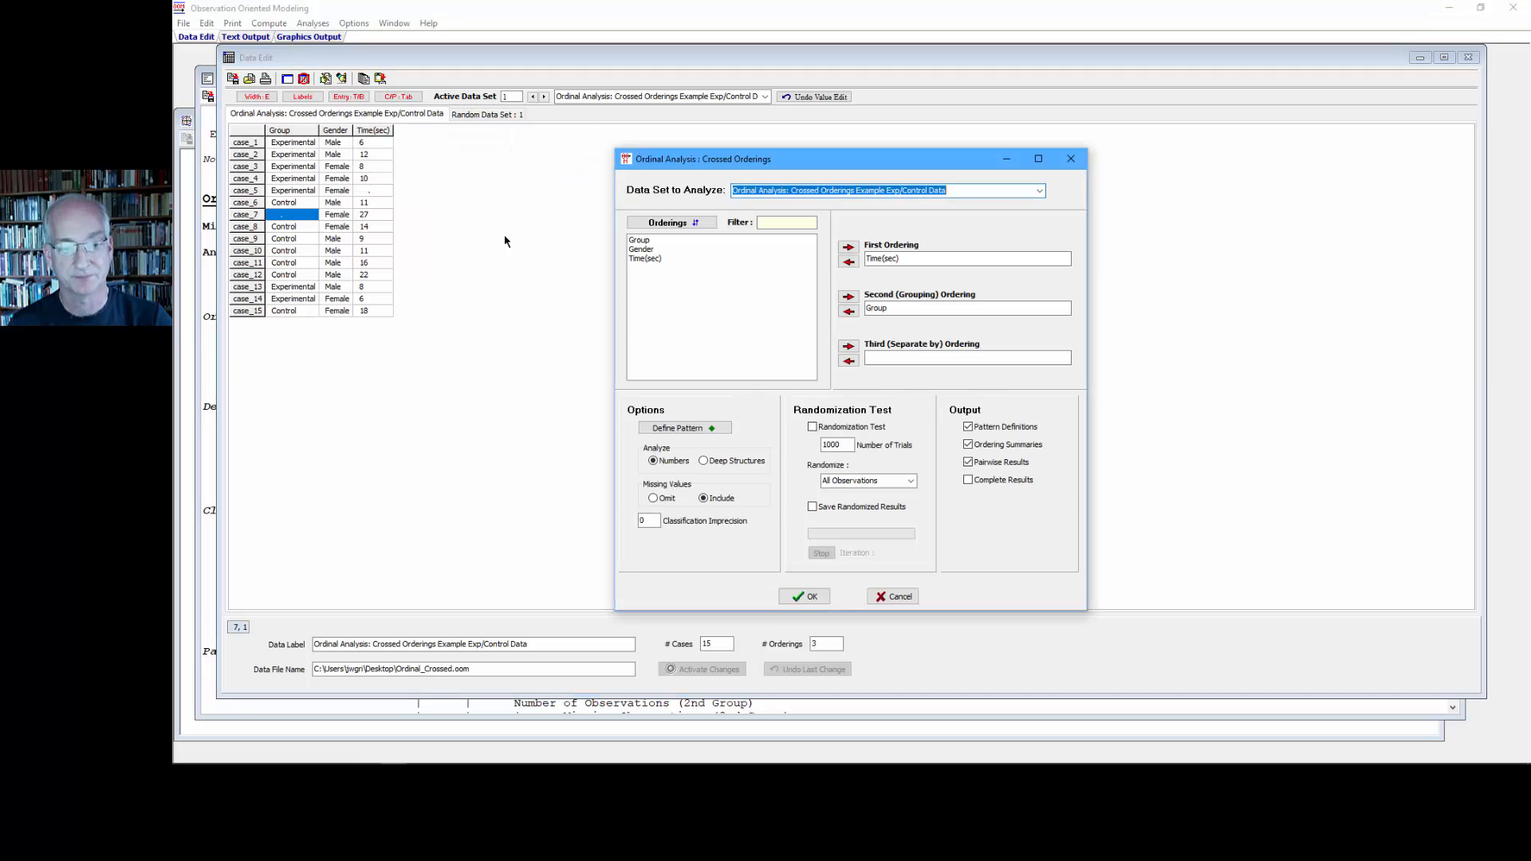
{"action": "left_click", "coordinate": [652, 498]}
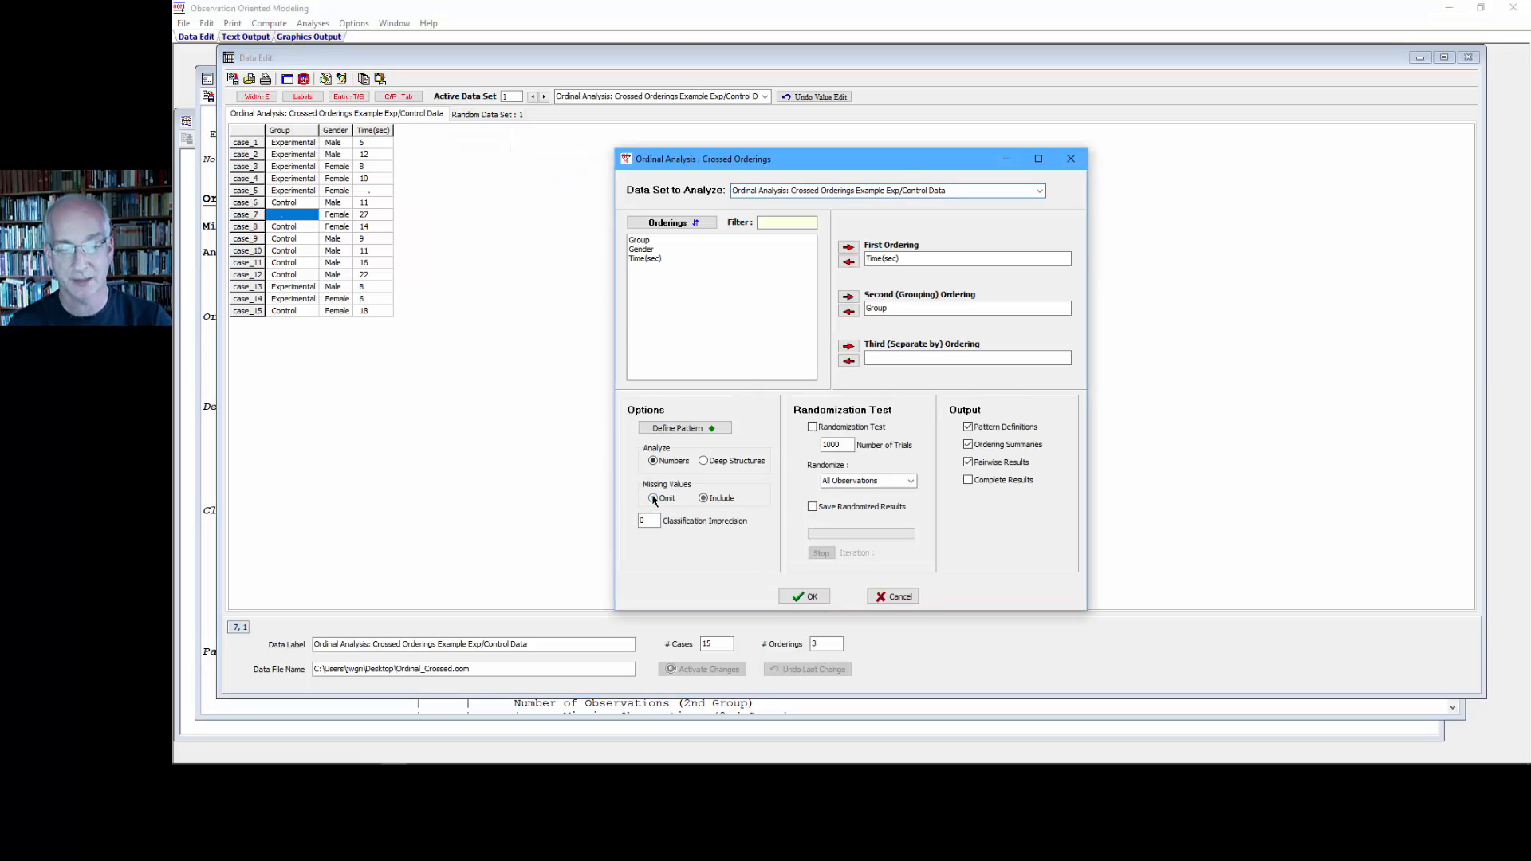
{"action": "left_click", "coordinate": [803, 596]}
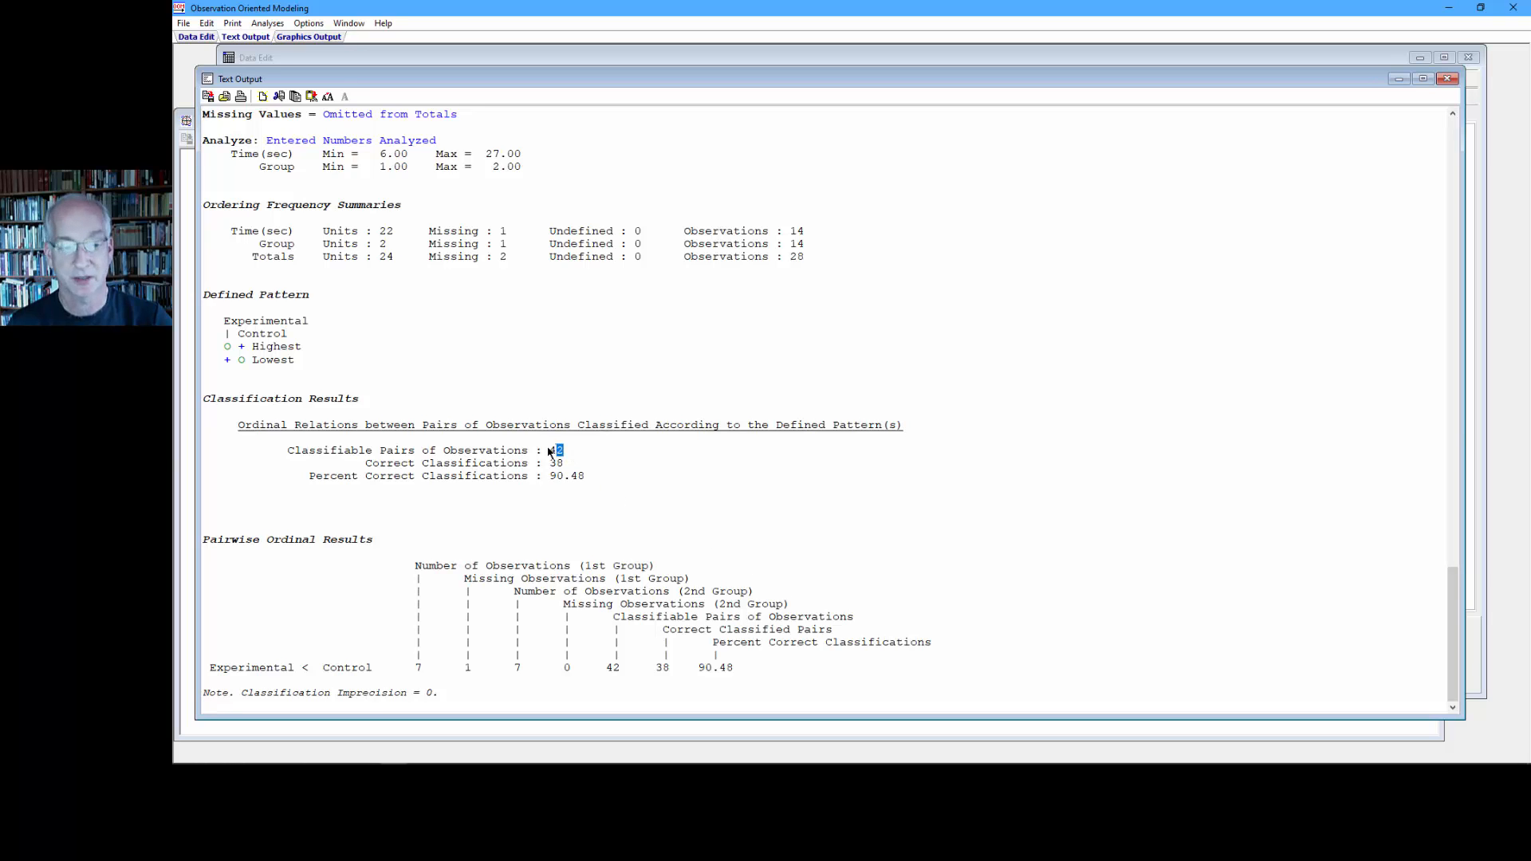
{"action": "left_click_drag", "start_coordinate": [549, 451], "coordinate": [323, 443]}
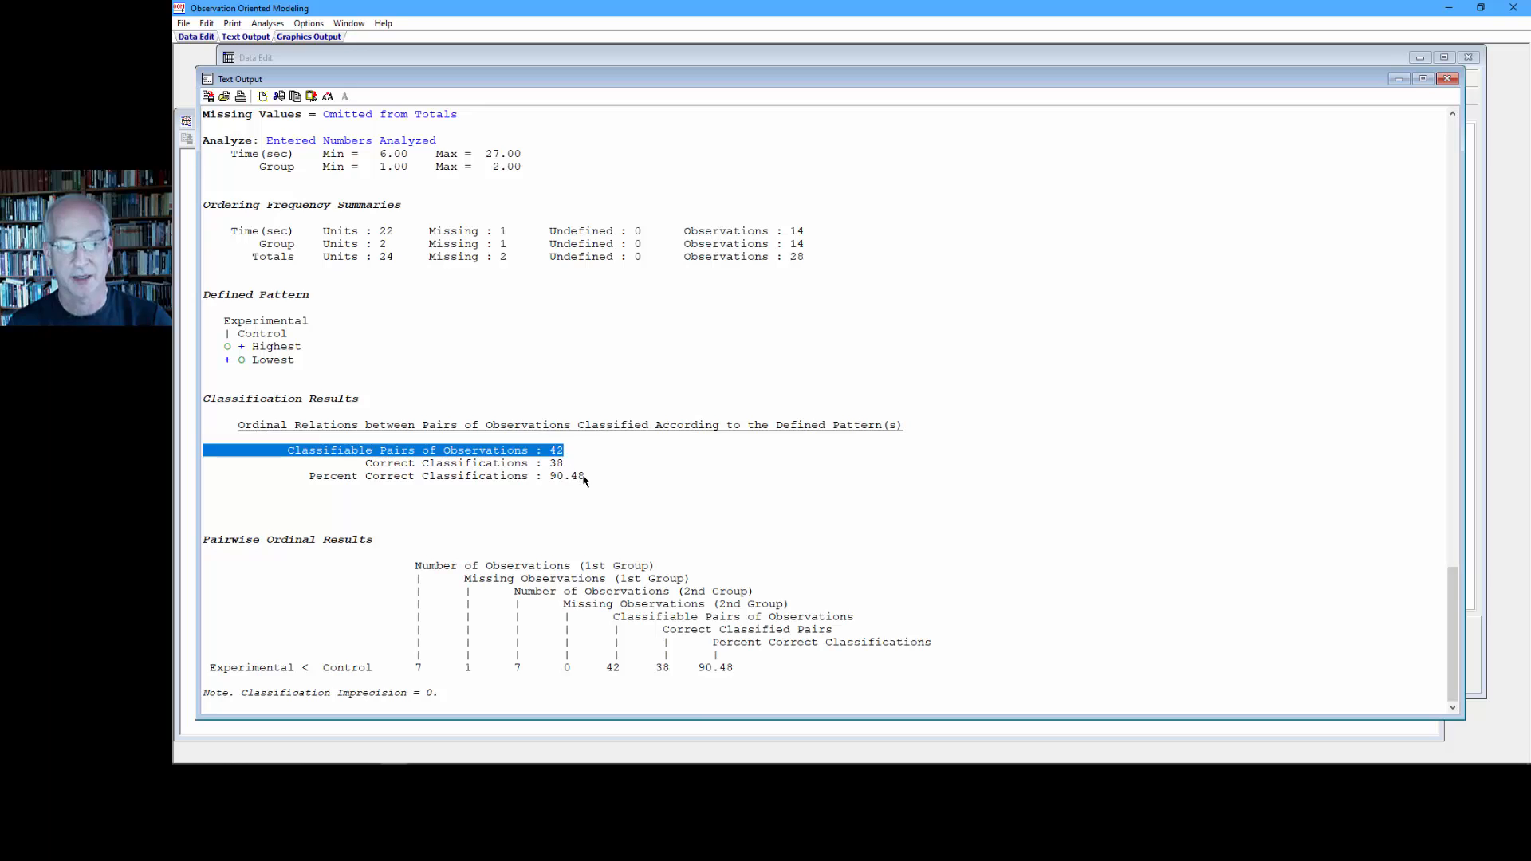
{"action": "left_click_drag", "start_coordinate": [585, 477], "coordinate": [308, 478]}
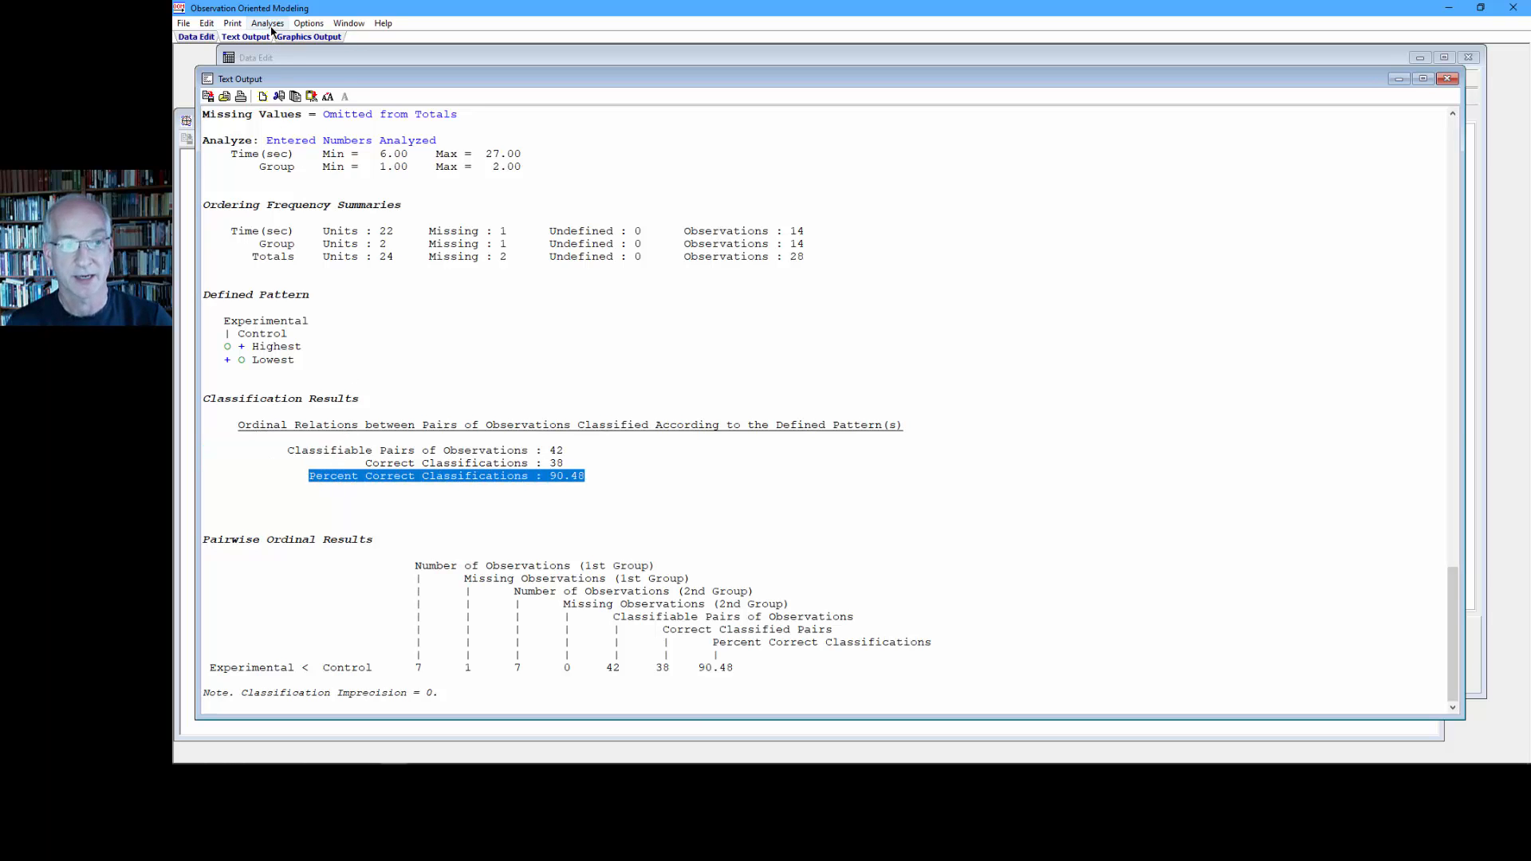
- Repeat the Crossed Orderings analysis with missing values set to Include, and highlight the classifiable pairs and percent correct classifications
{"action": "left_click", "coordinate": [285, 57]}
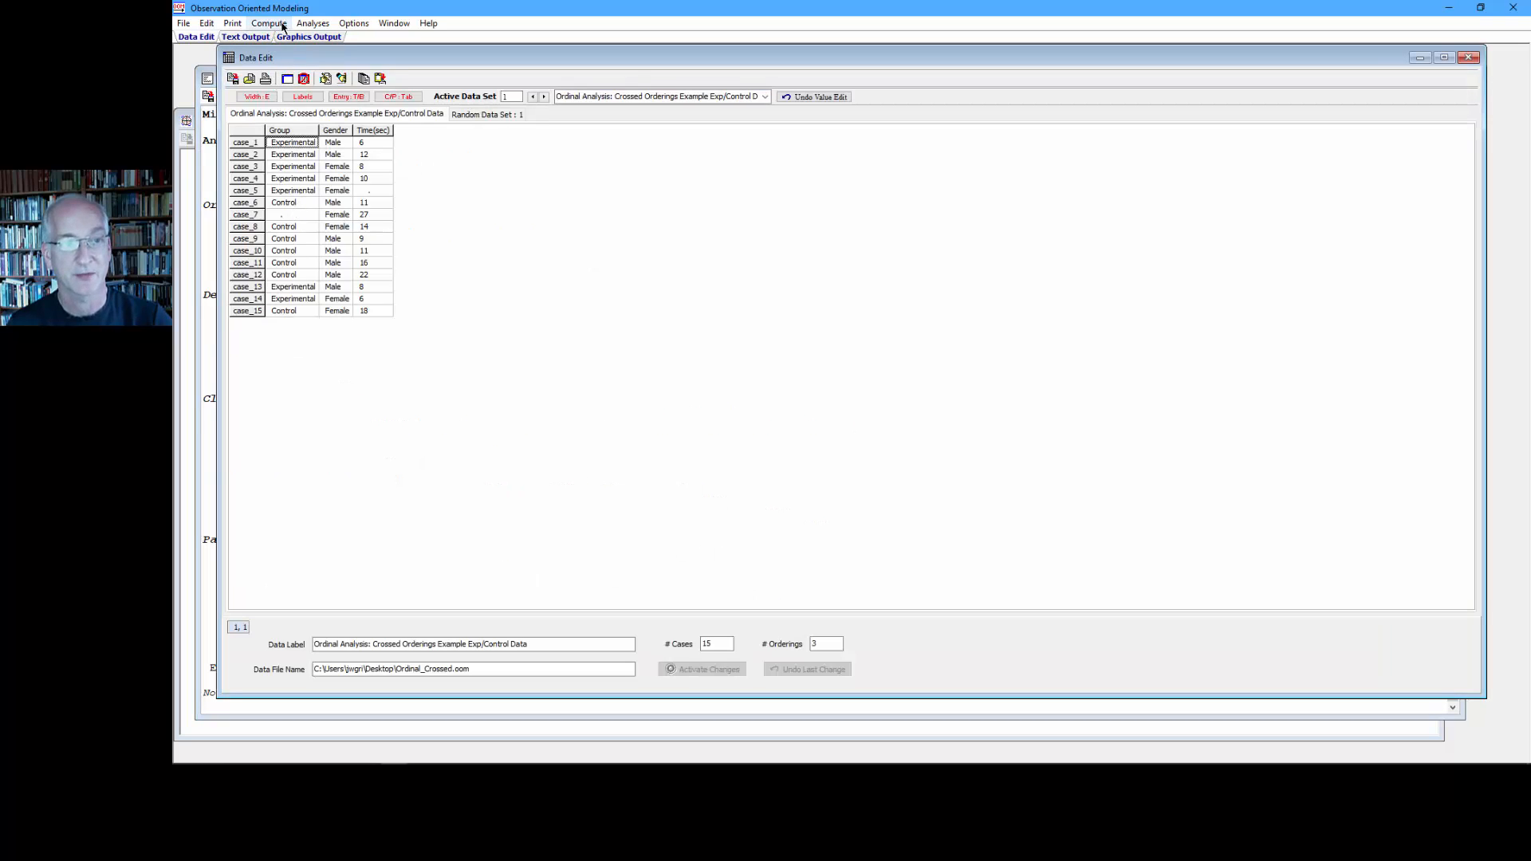
{"action": "left_click", "coordinate": [313, 24]}
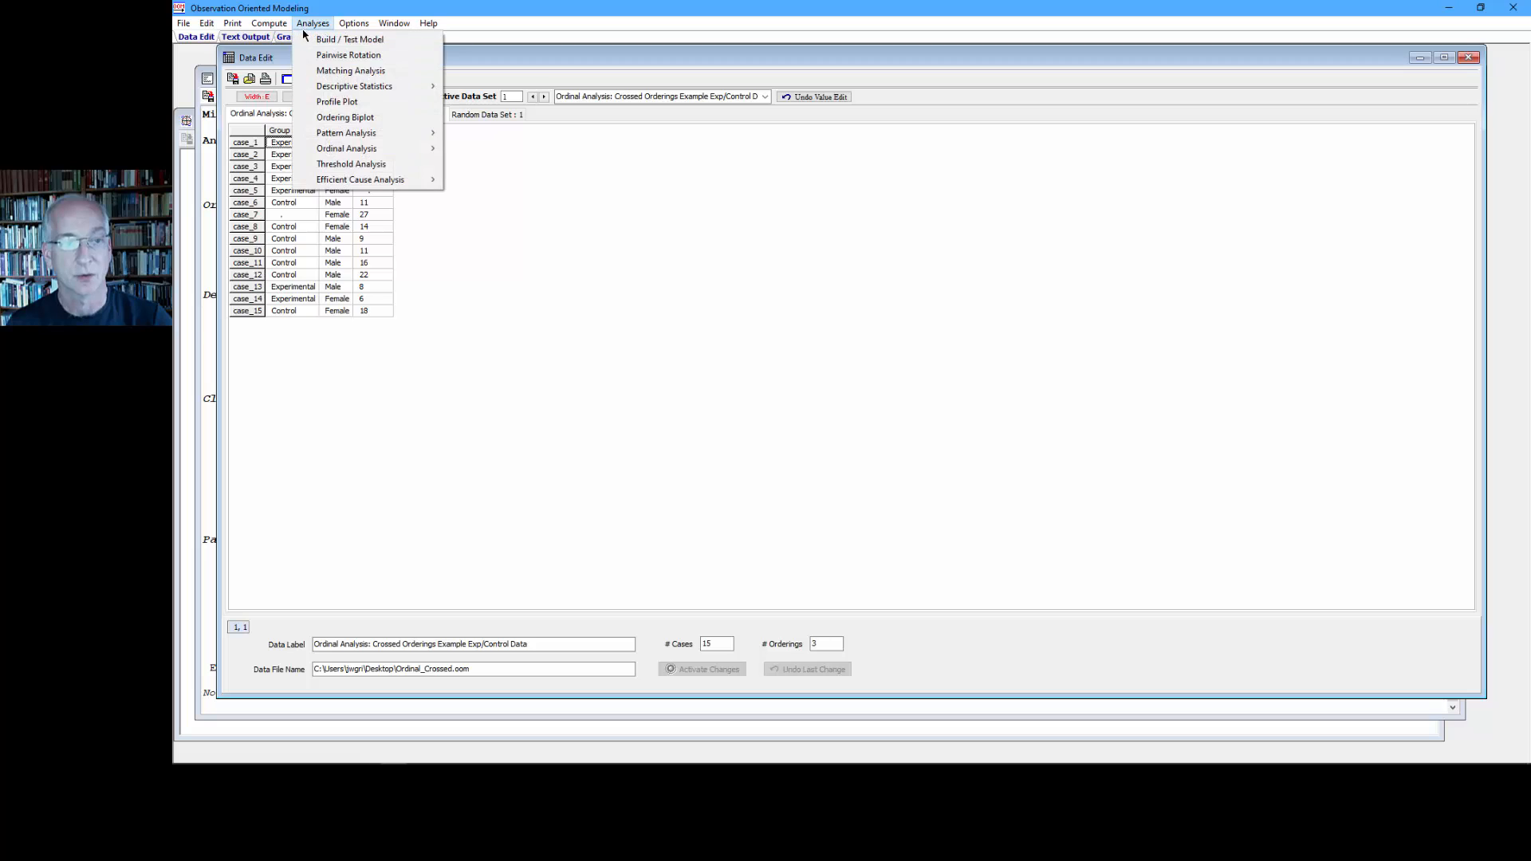
{"action": "mouse_move", "coordinate": [399, 149]}
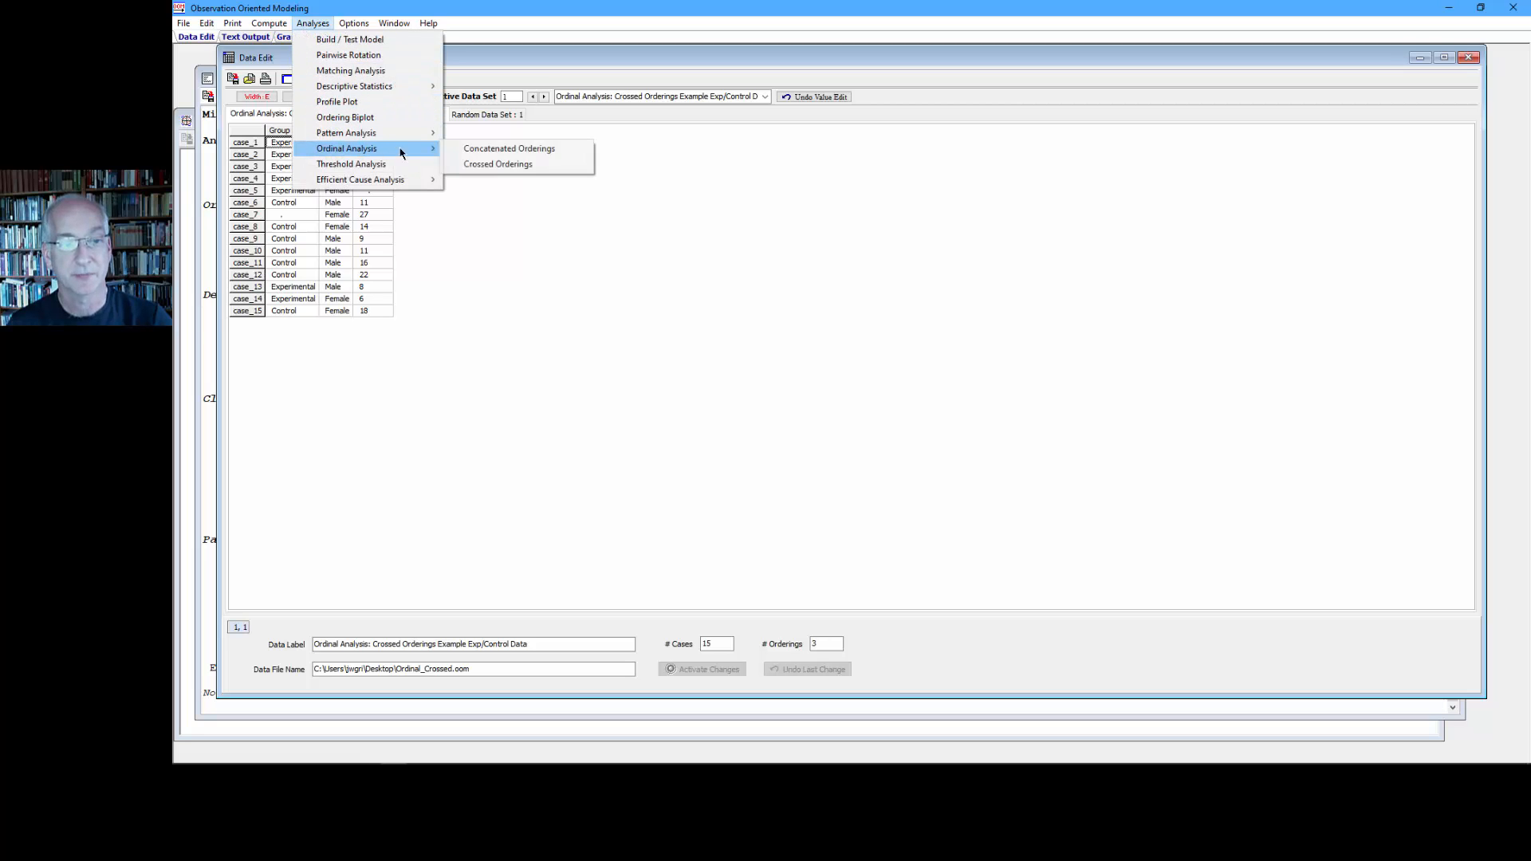
{"action": "left_click", "coordinate": [481, 164]}
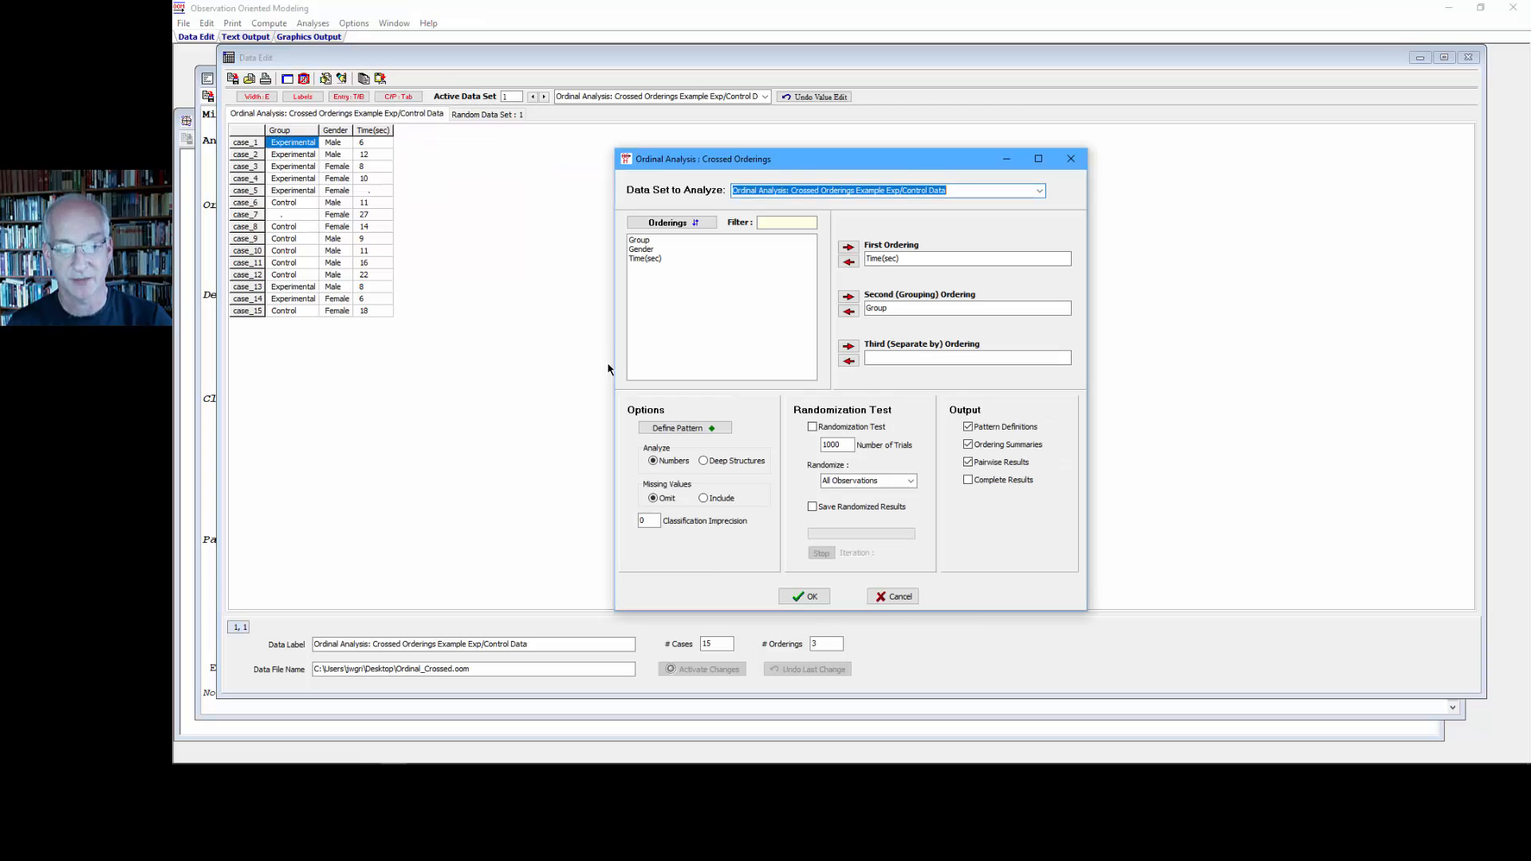
{"action": "left_click", "coordinate": [710, 499]}
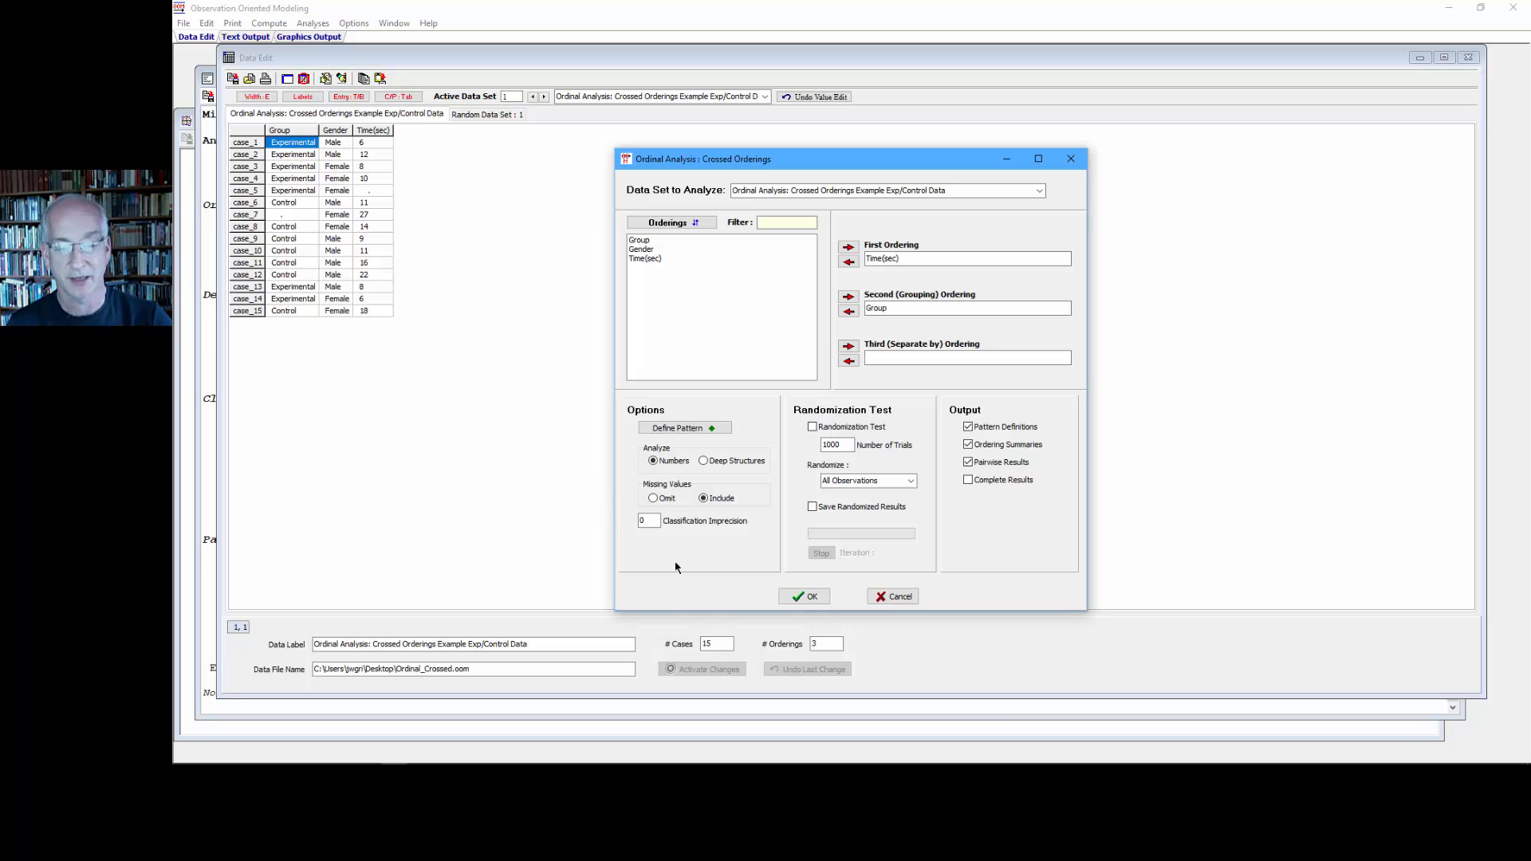
{"action": "left_click", "coordinate": [803, 596]}
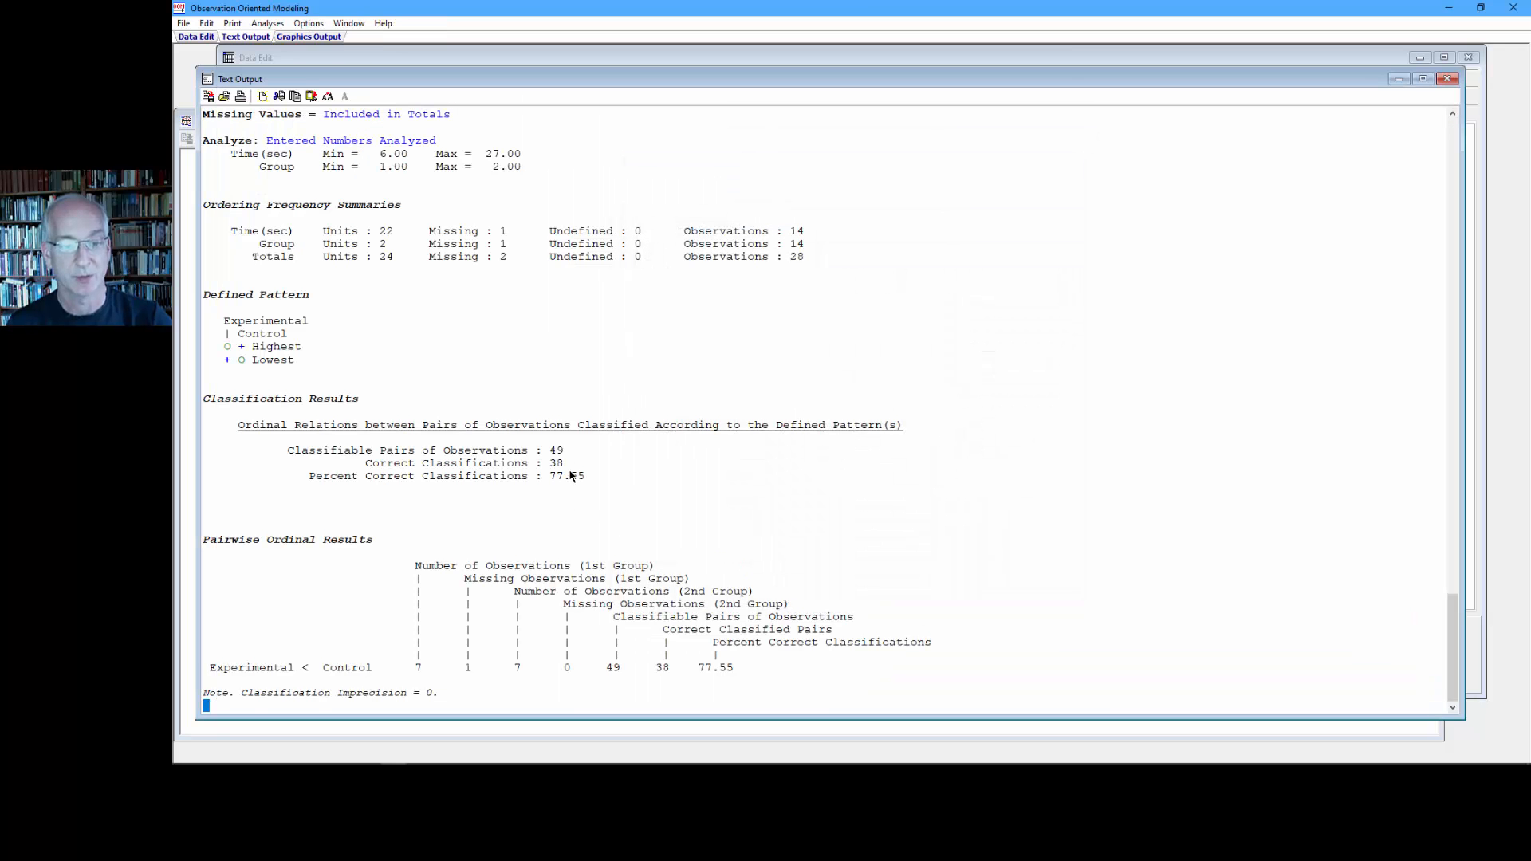
{"action": "left_click_drag", "start_coordinate": [566, 452], "coordinate": [343, 447]}
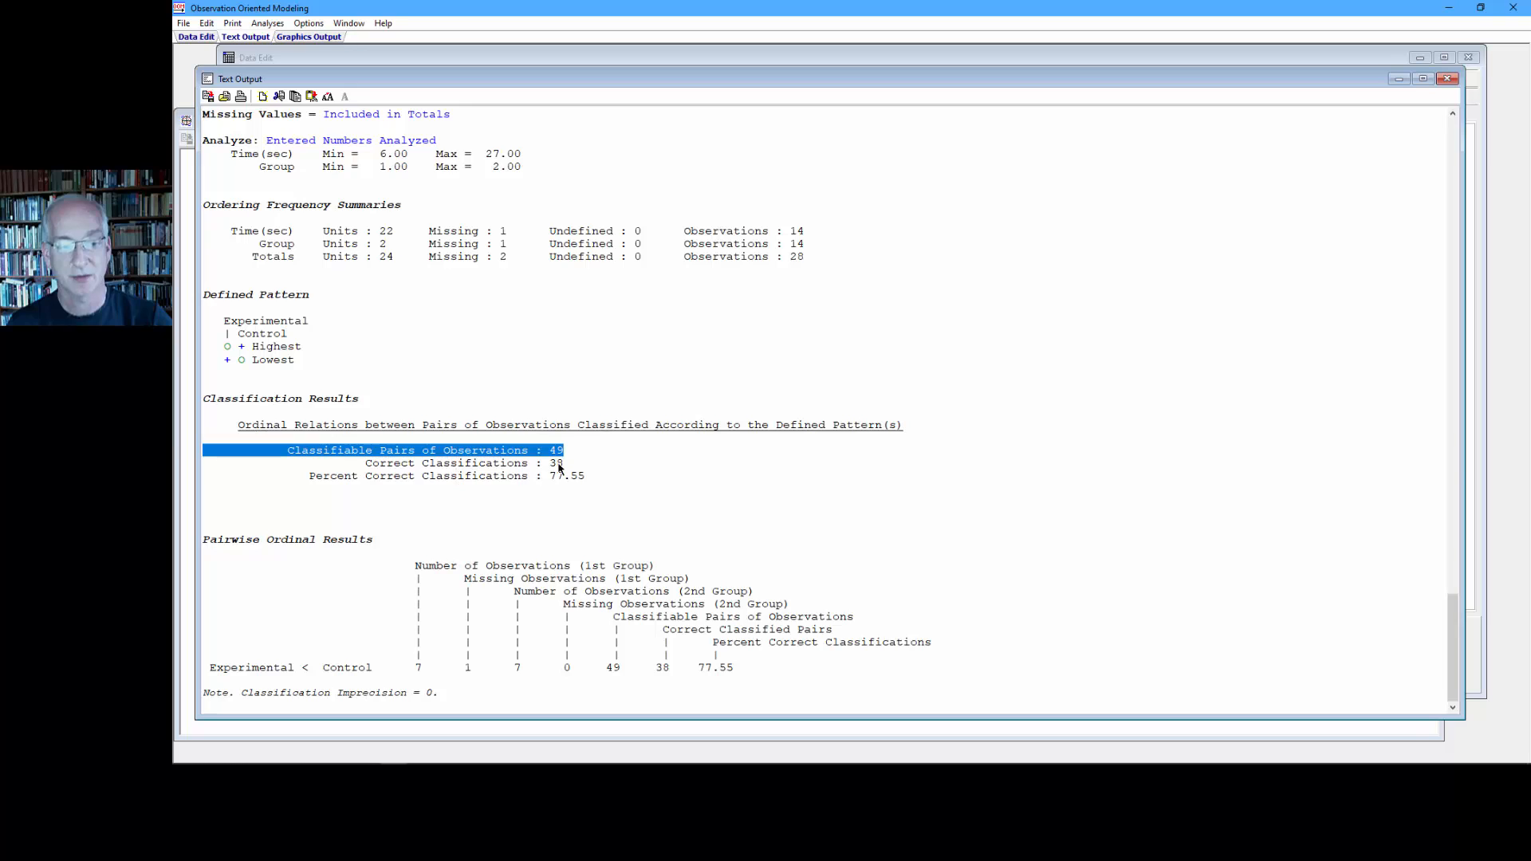
{"action": "left_click_drag", "start_coordinate": [590, 478], "coordinate": [309, 480]}
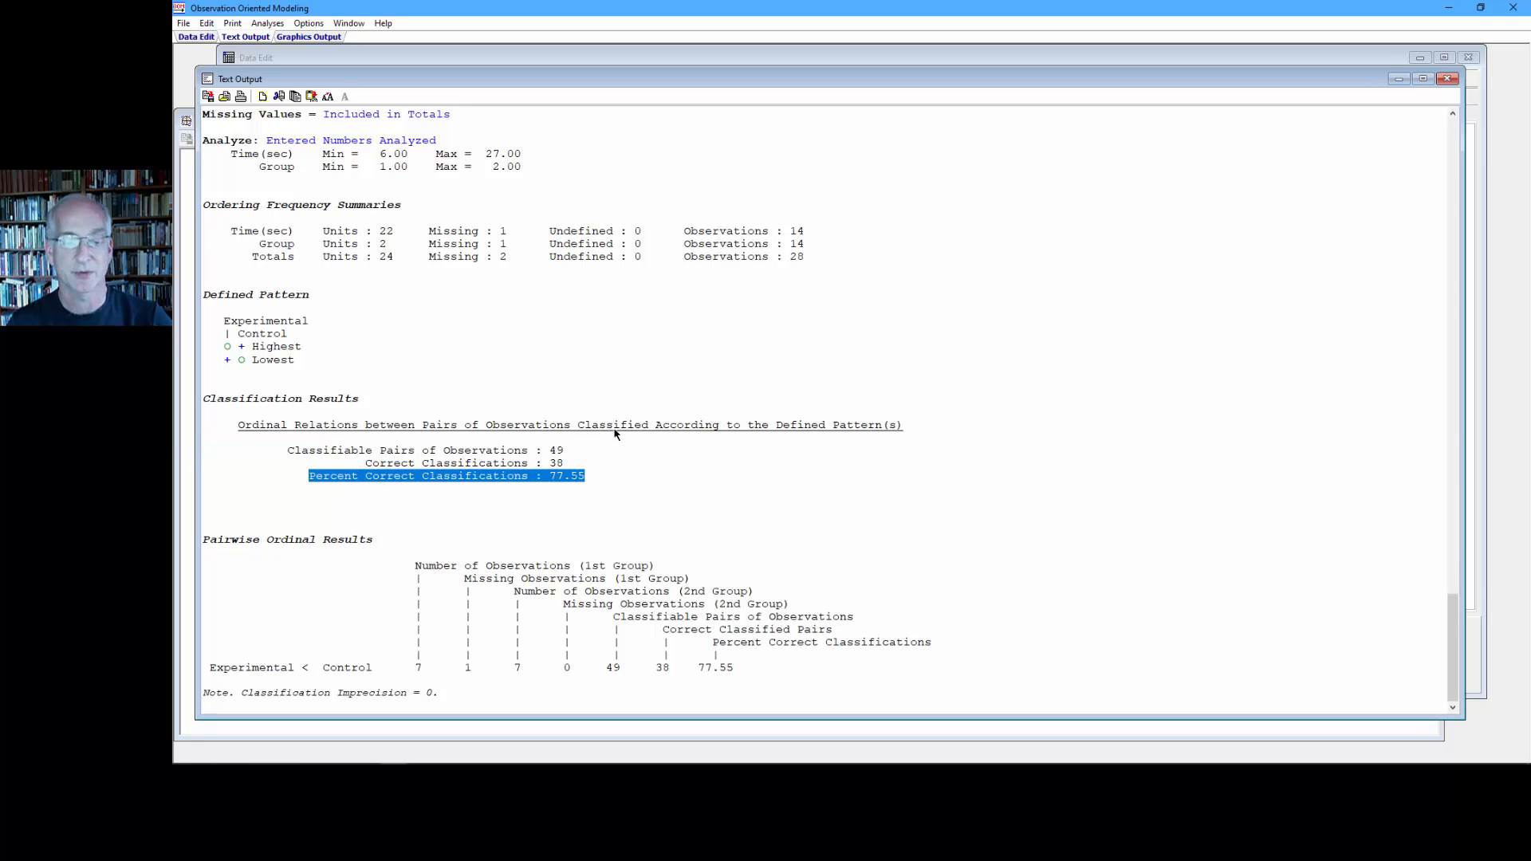